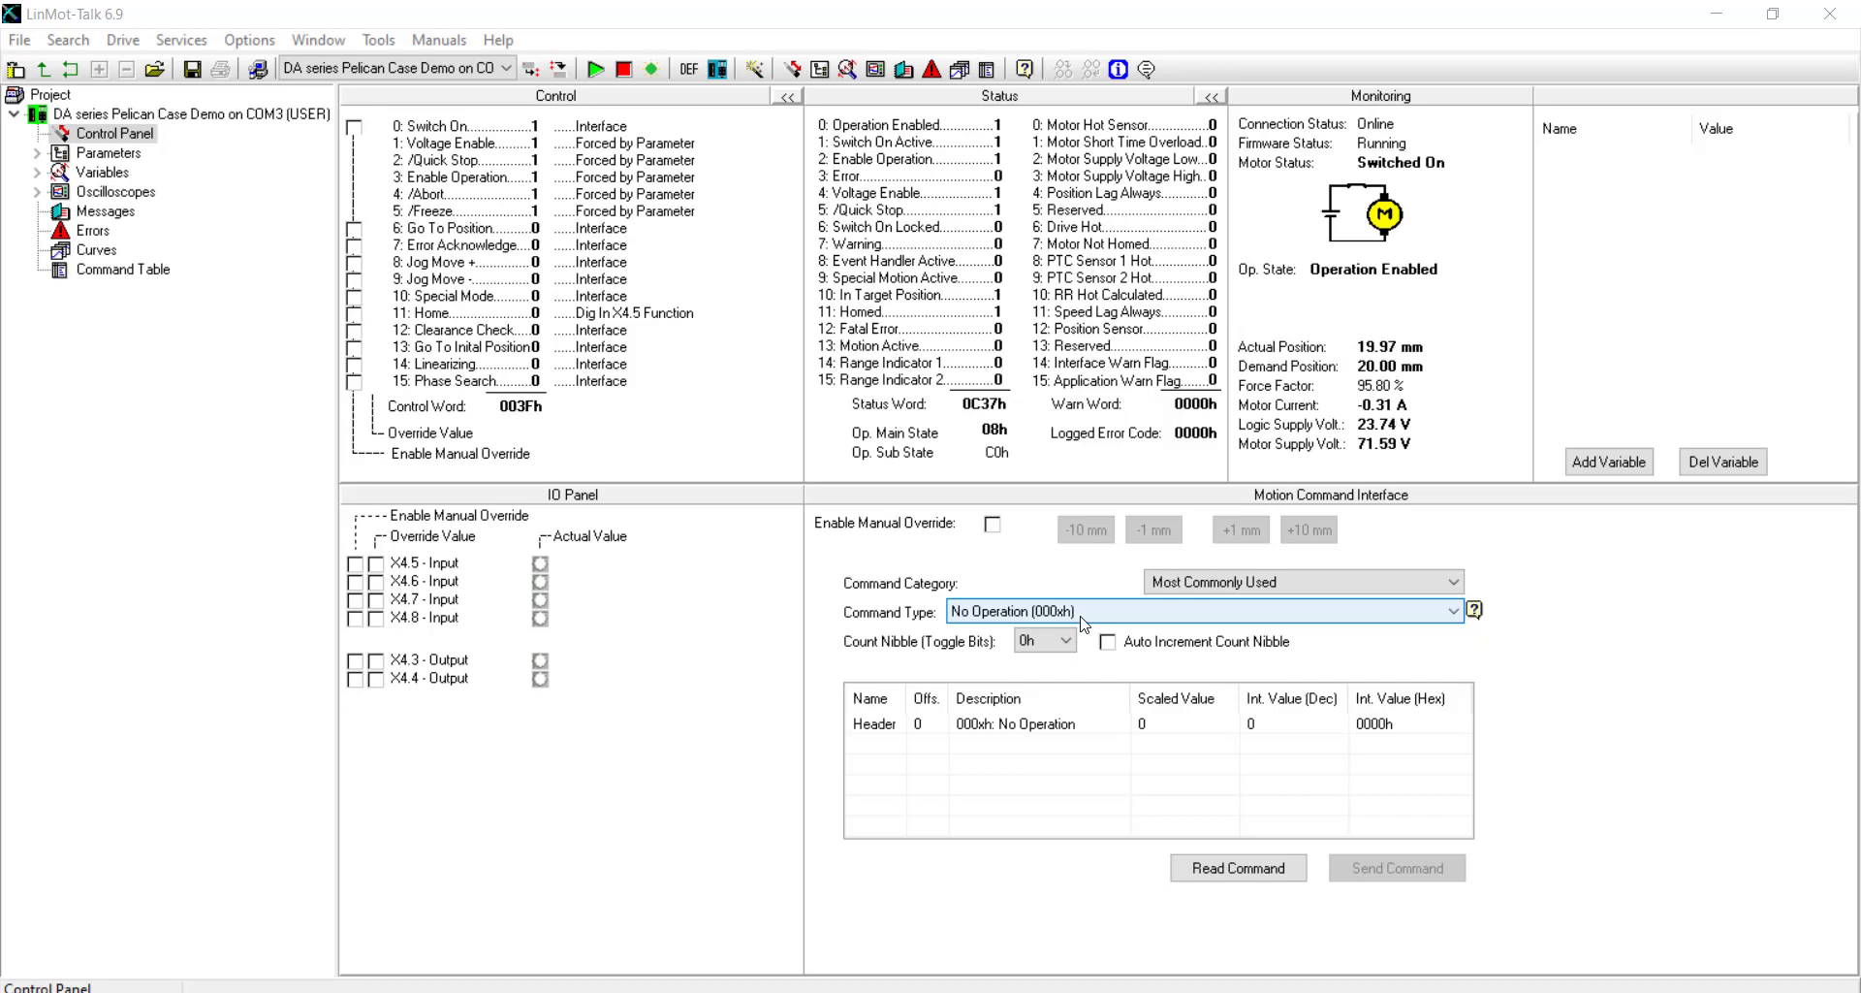
Step: Under Easy Steps IO Motions, set the X4.5 rising edge function to Goto Abs Position
{"action": "left_click", "coordinate": [38, 153]}
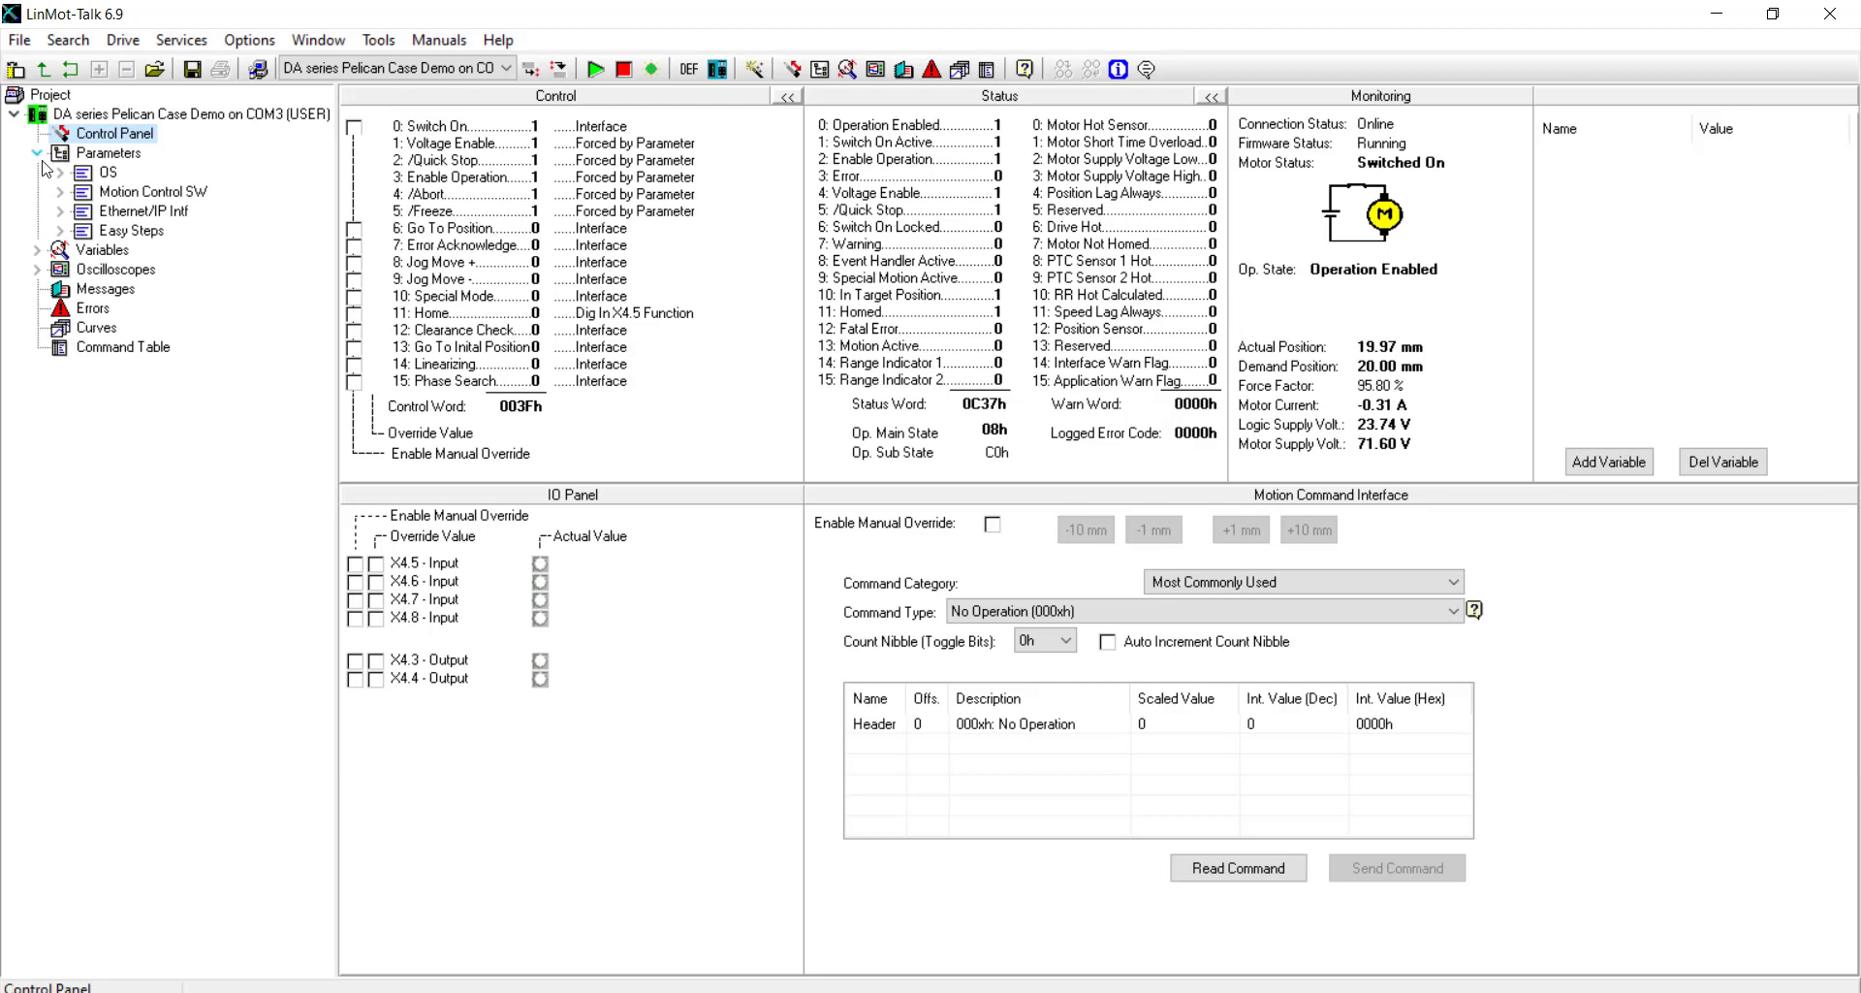
{"action": "left_click", "coordinate": [61, 232]}
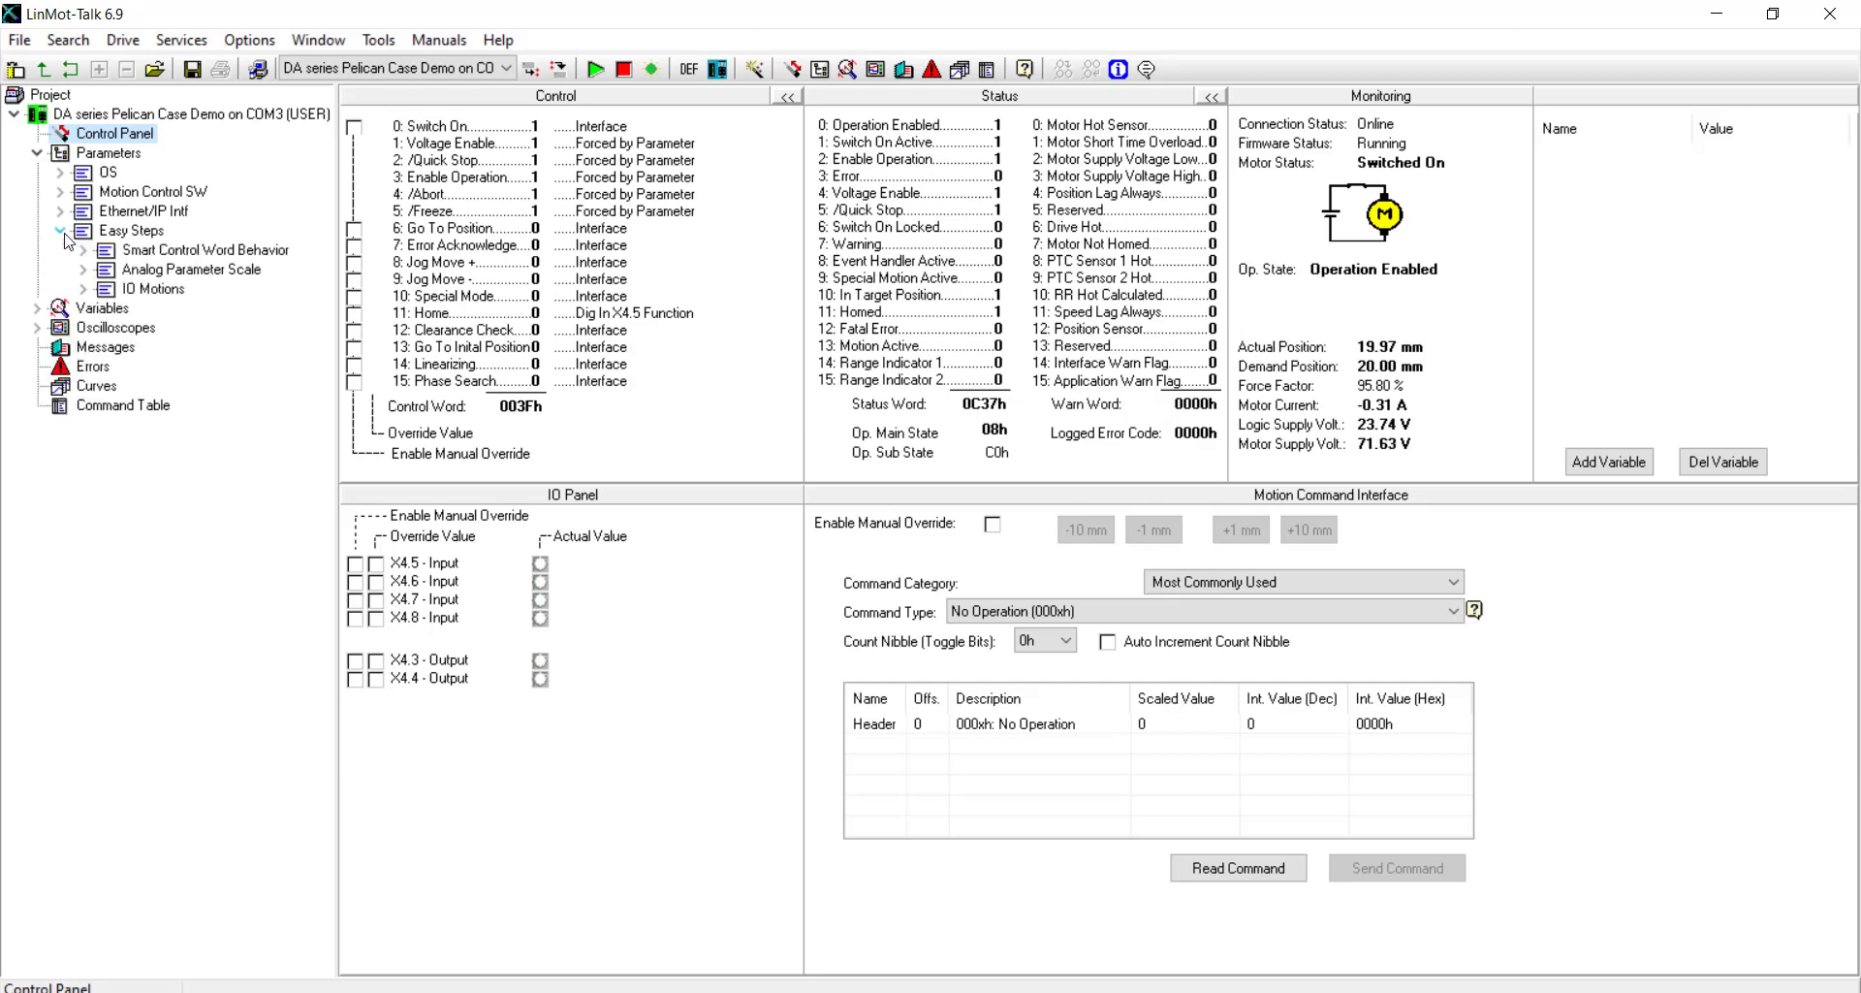
{"action": "left_click", "coordinate": [84, 289]}
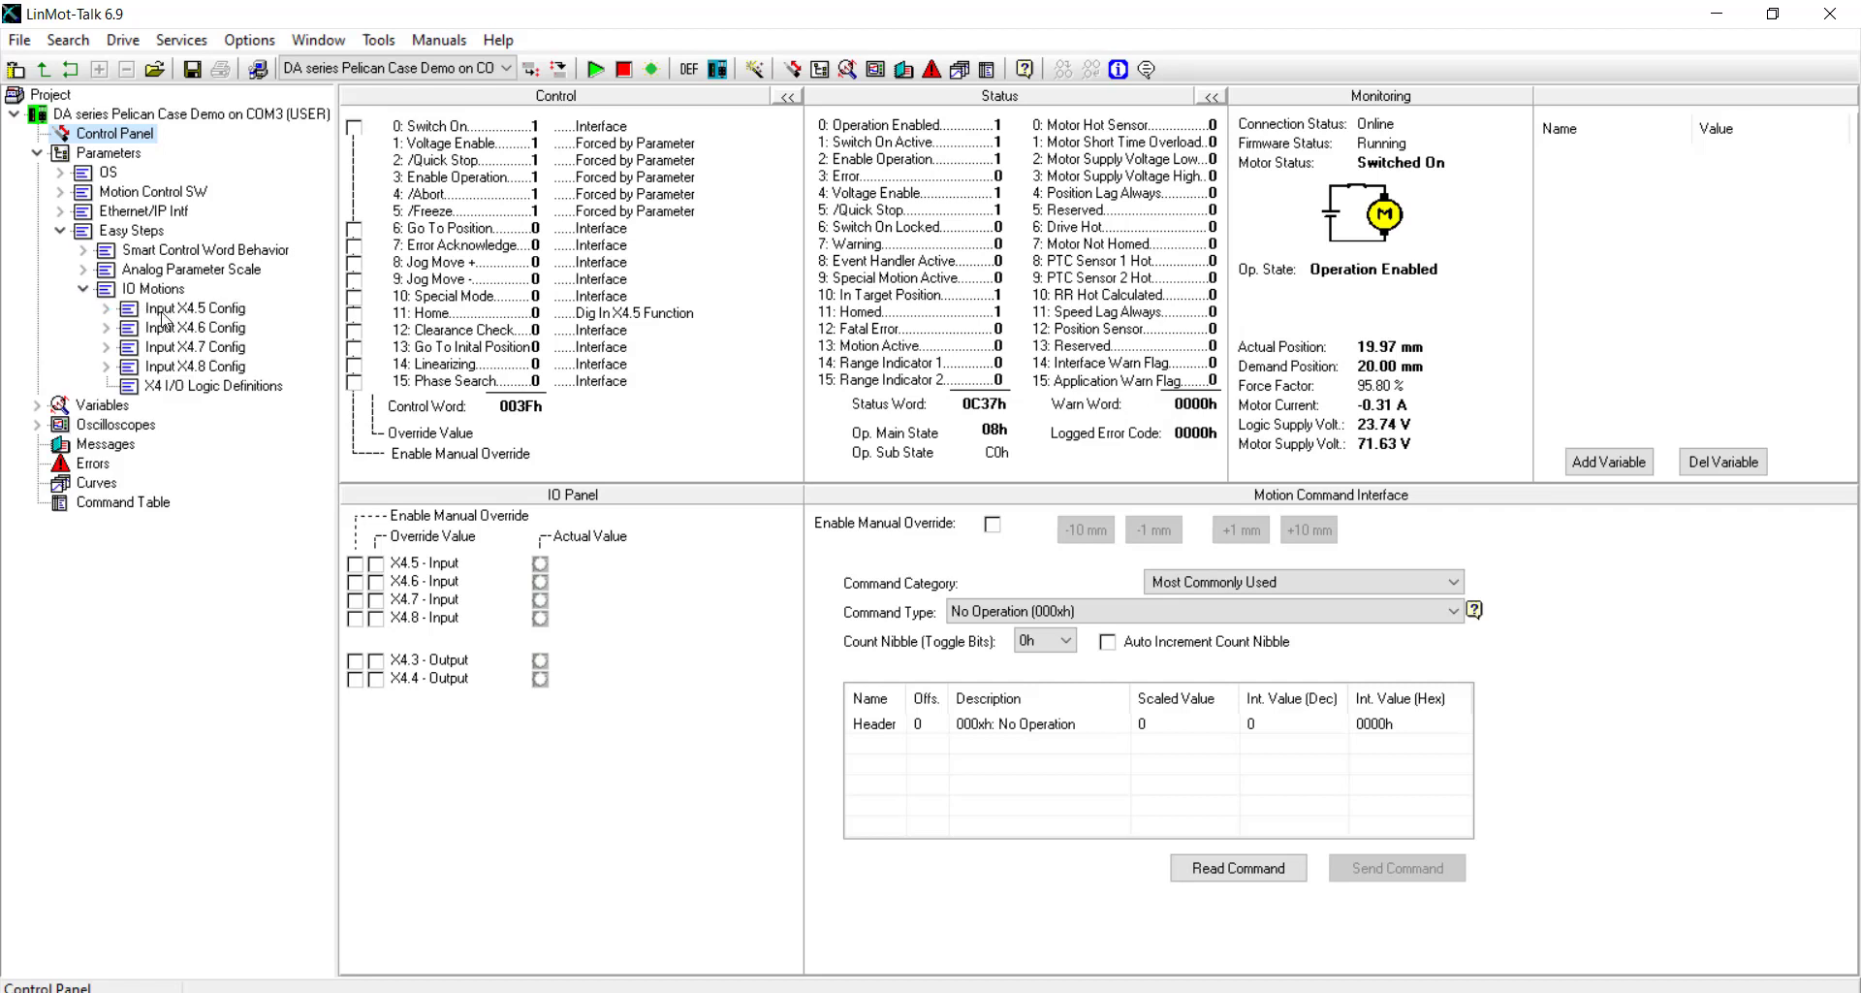
{"action": "left_click", "coordinate": [109, 309]}
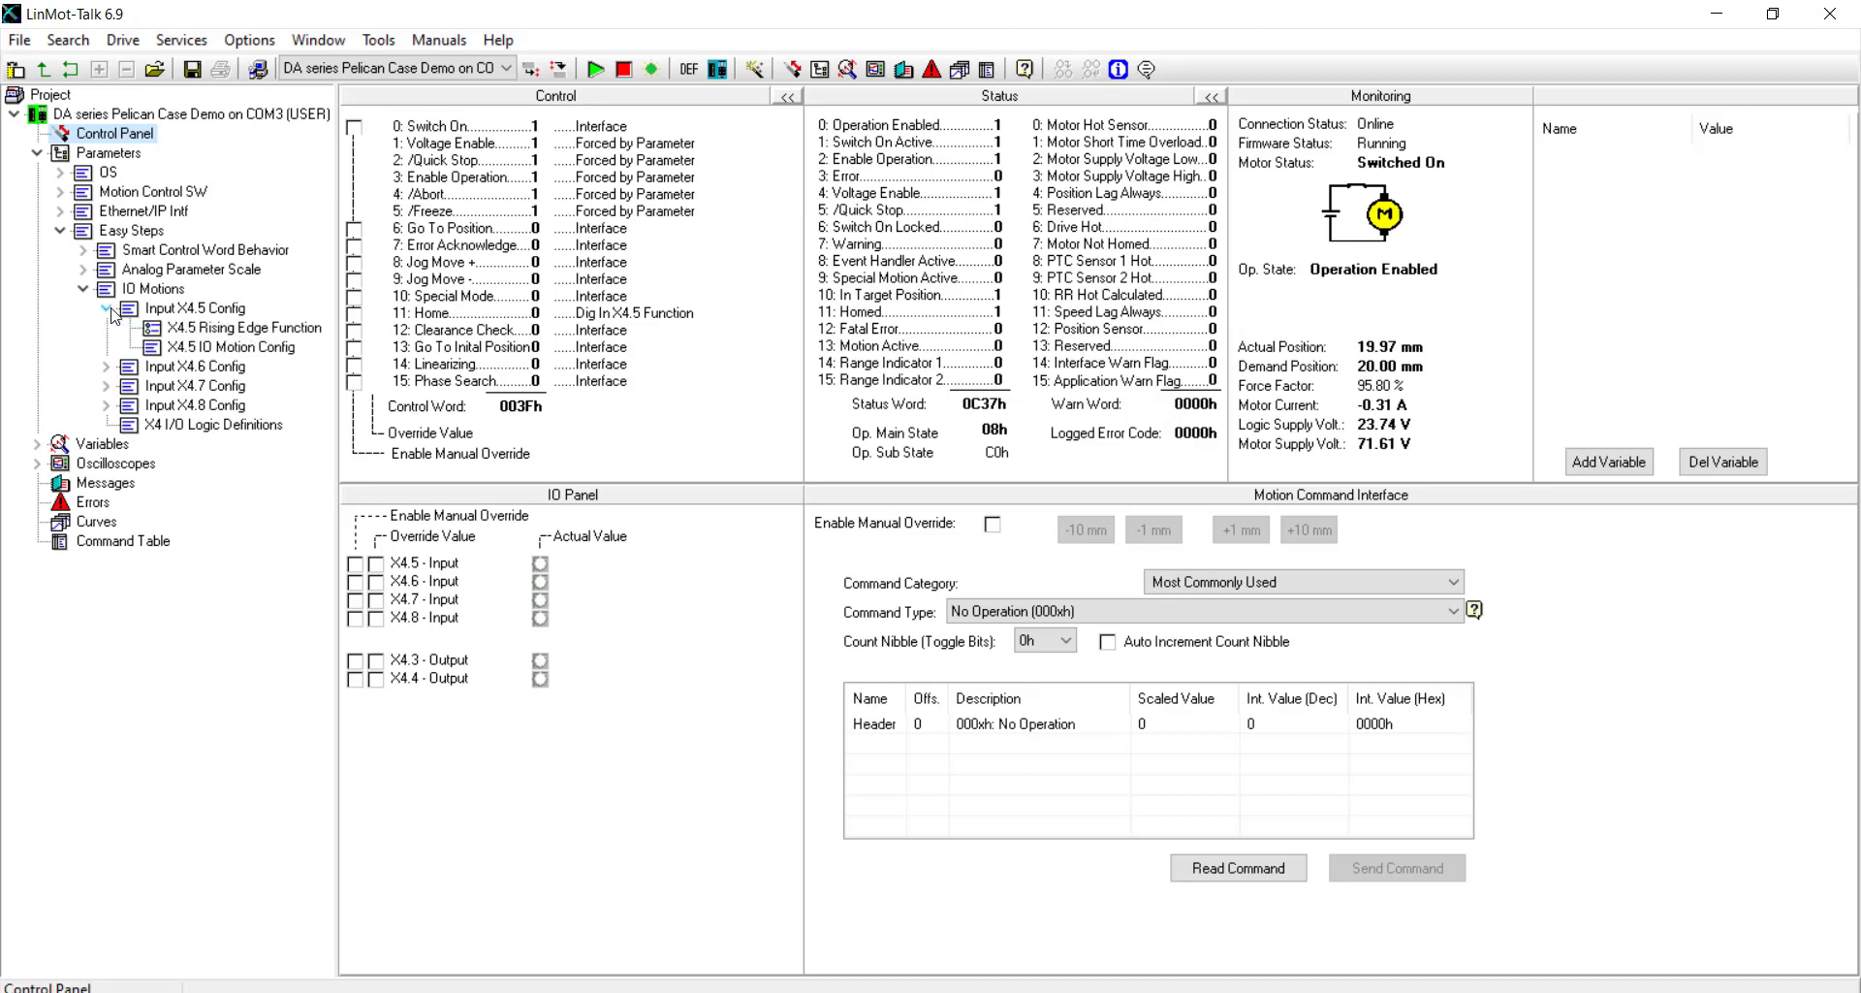
{"action": "left_click", "coordinate": [185, 332]}
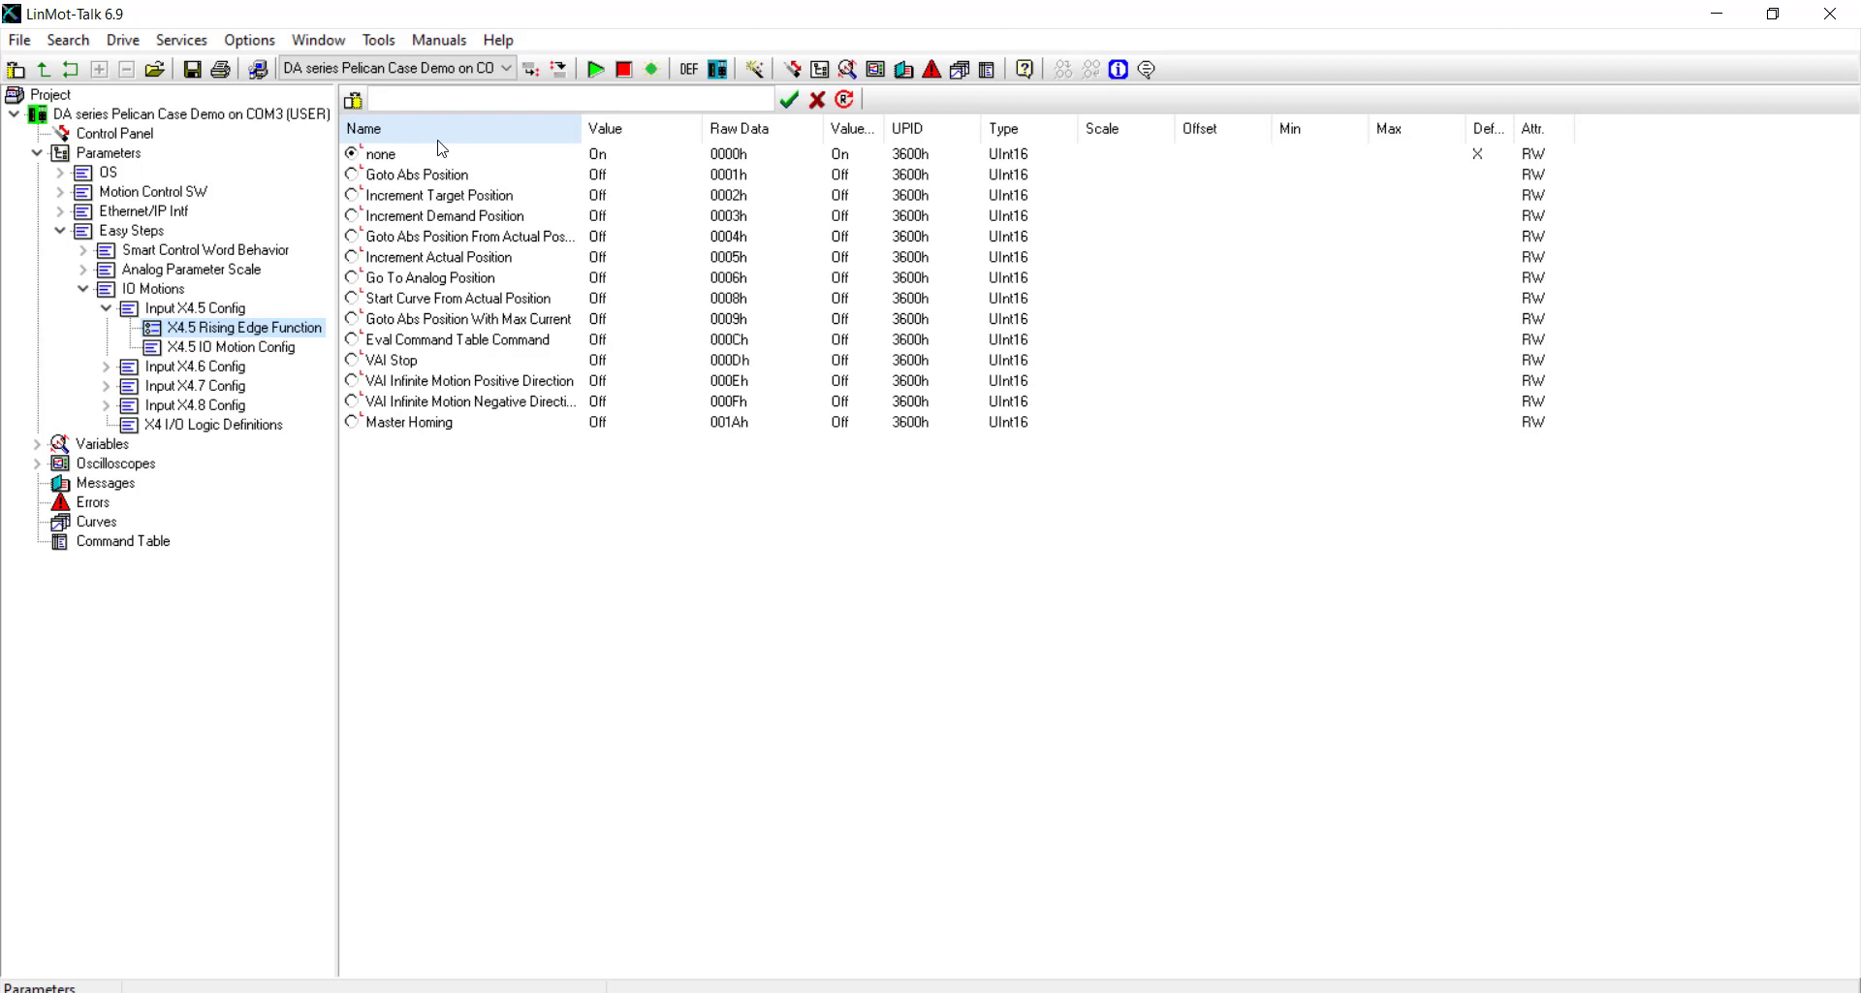
{"action": "left_click", "coordinate": [353, 176]}
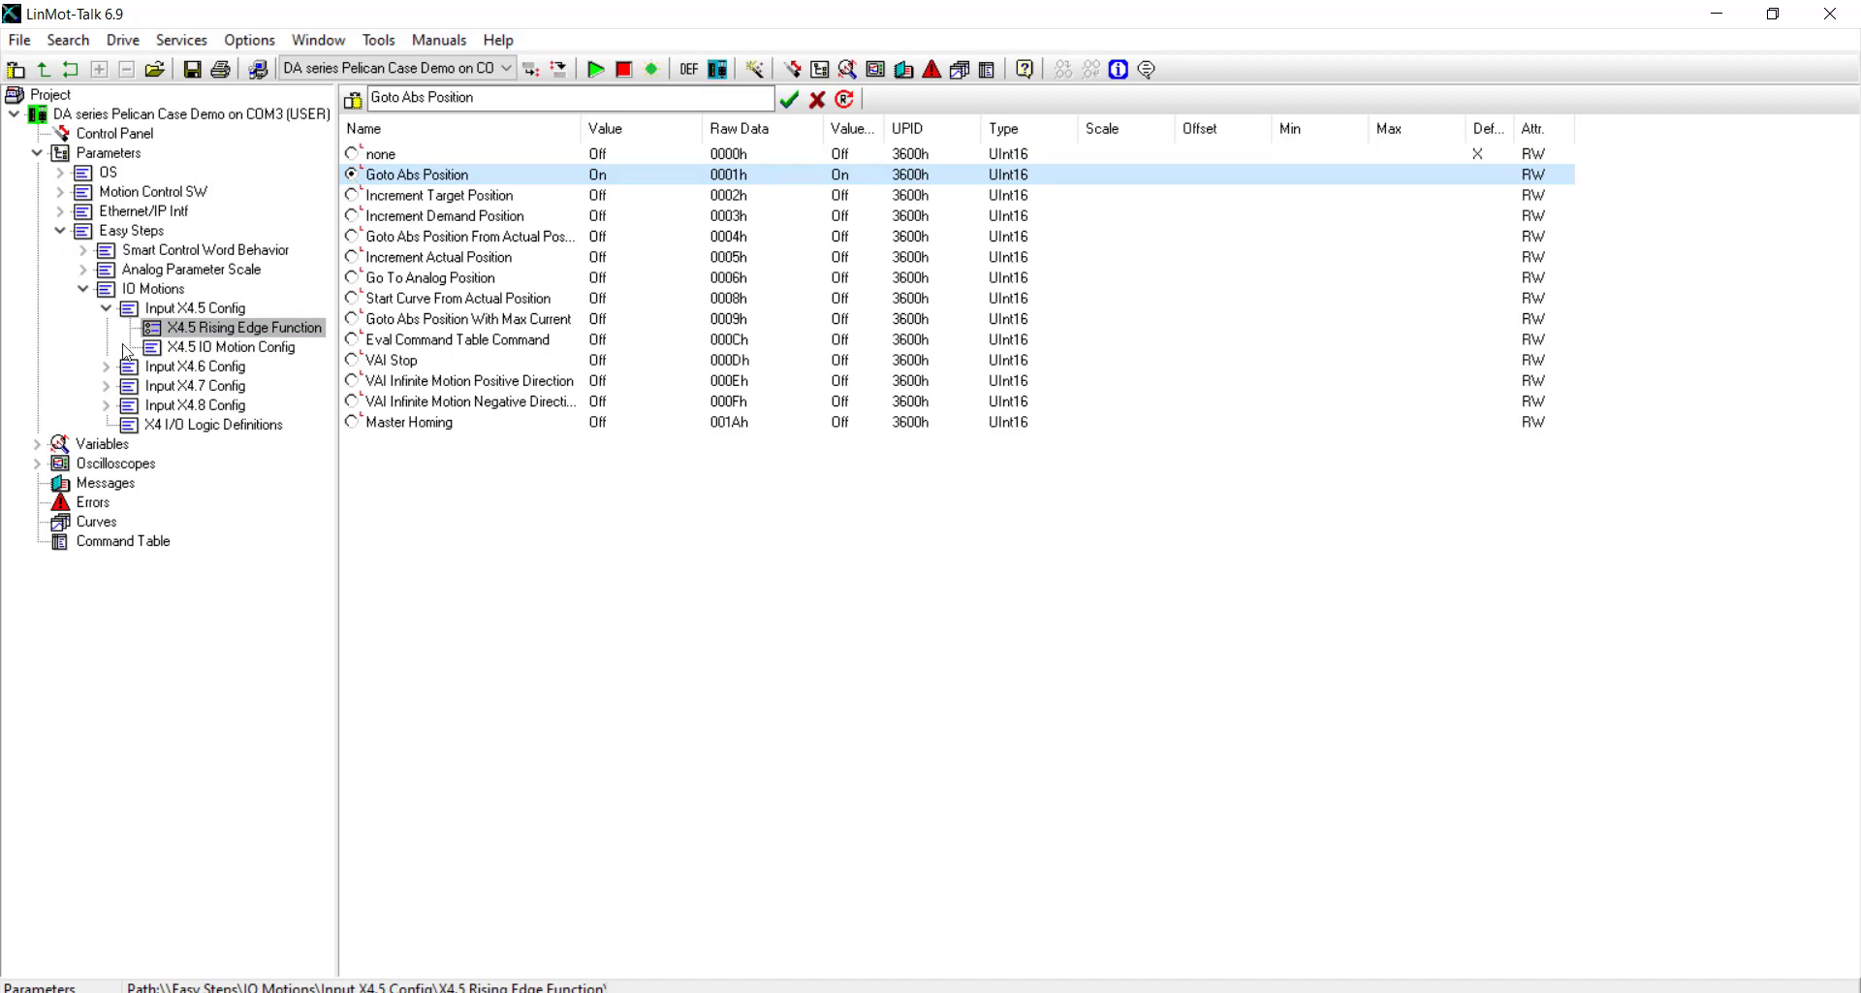
{"action": "left_click", "coordinate": [194, 349]}
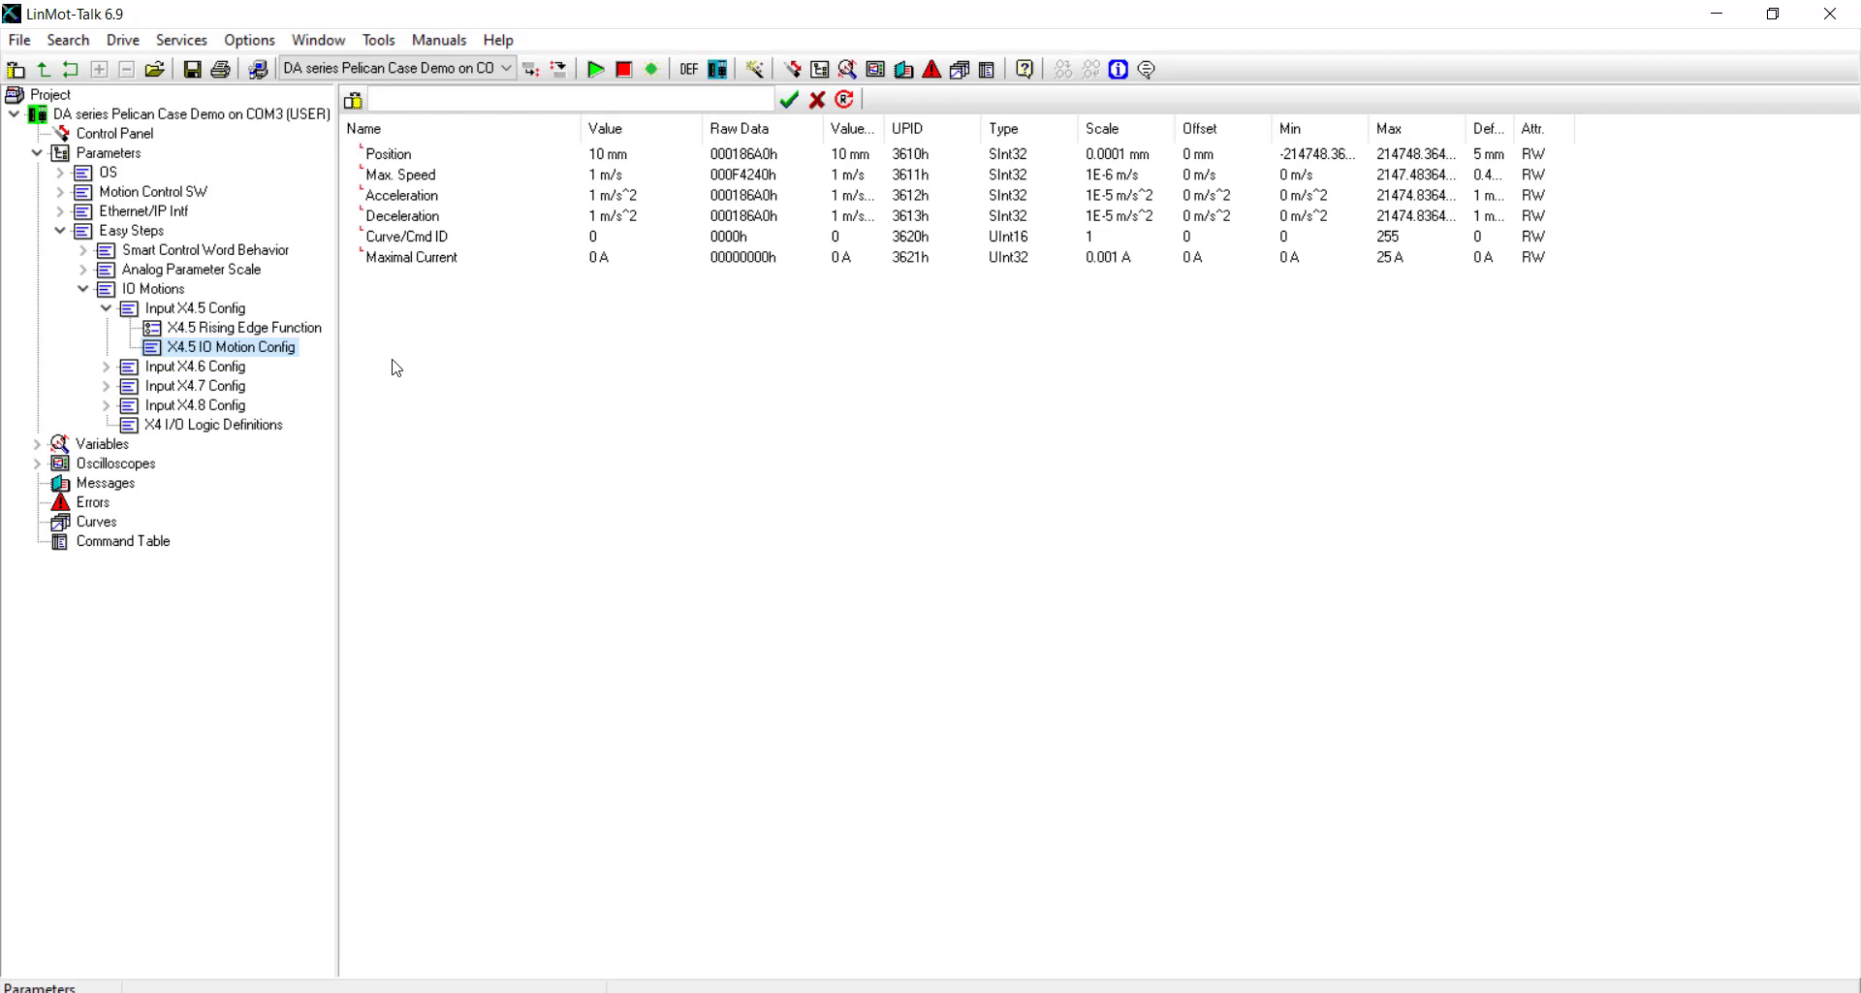
Step: Set the X4.5 motion position to 75 mm and max speed to 2 m/s
{"action": "left_click", "coordinate": [605, 163]}
{"action": "type", "text": "75"}
{"action": "key", "text": "Return"}
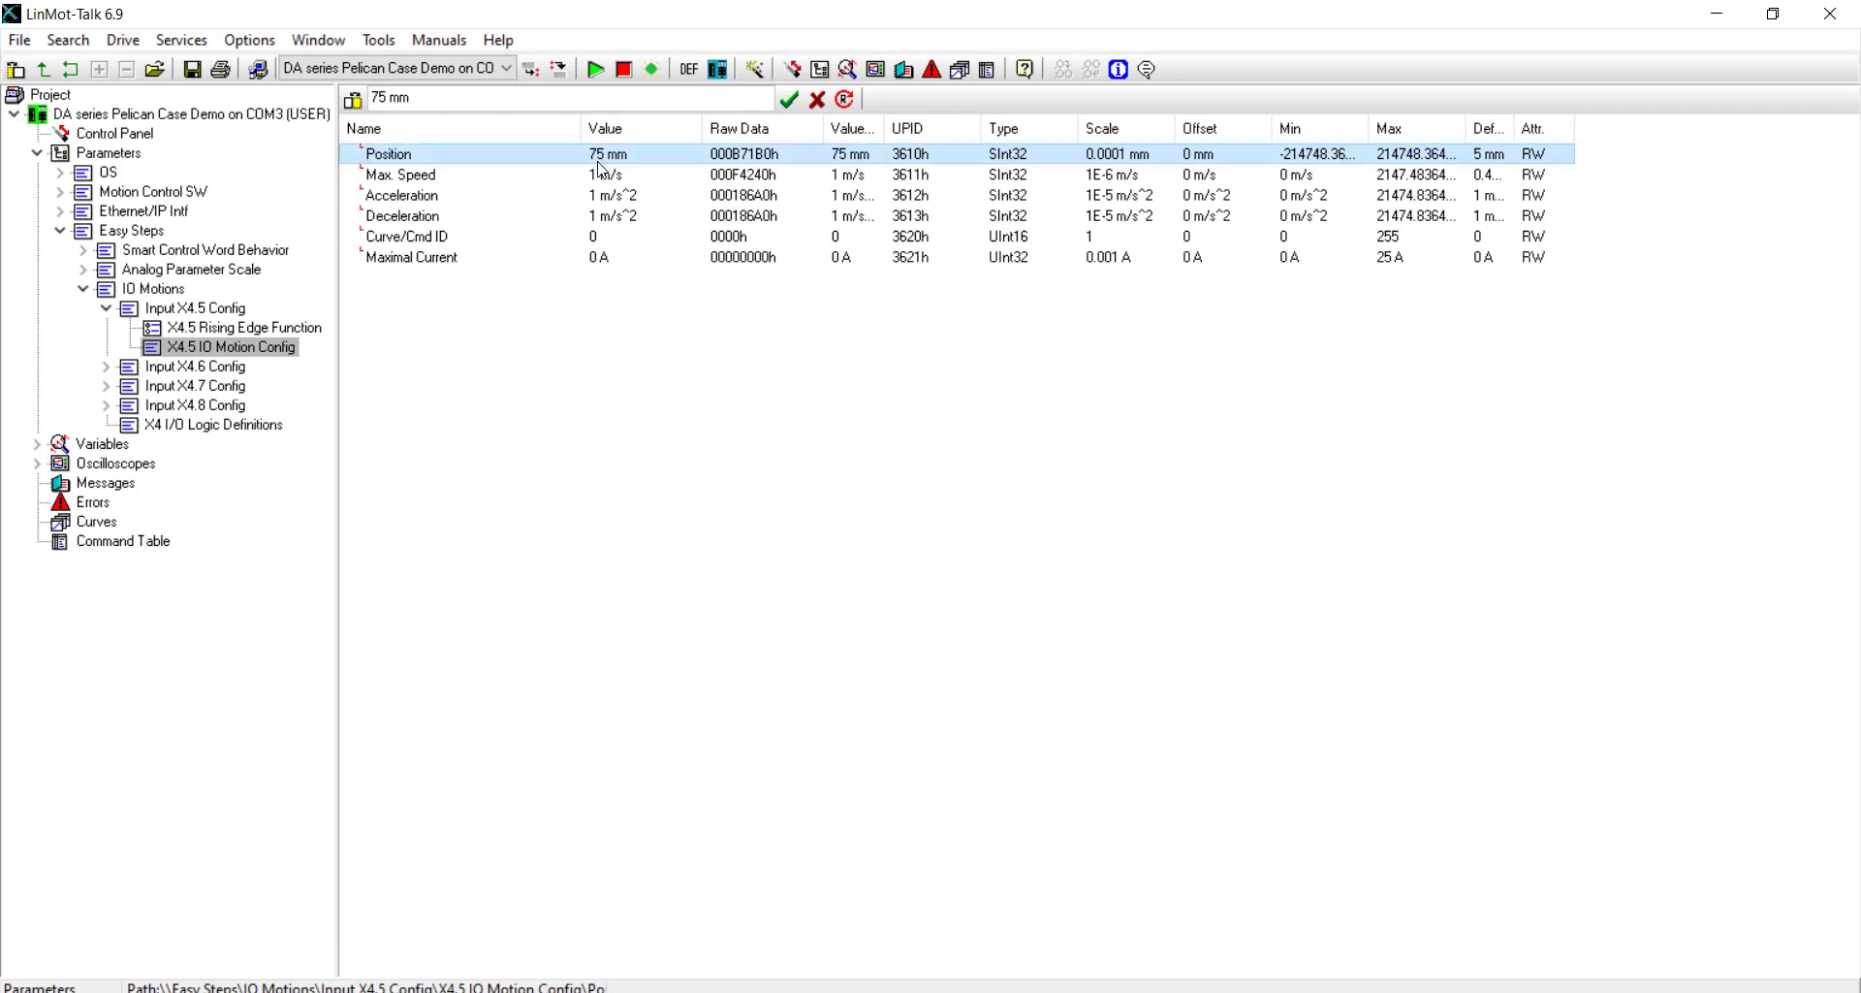
{"action": "left_click", "coordinate": [598, 181]}
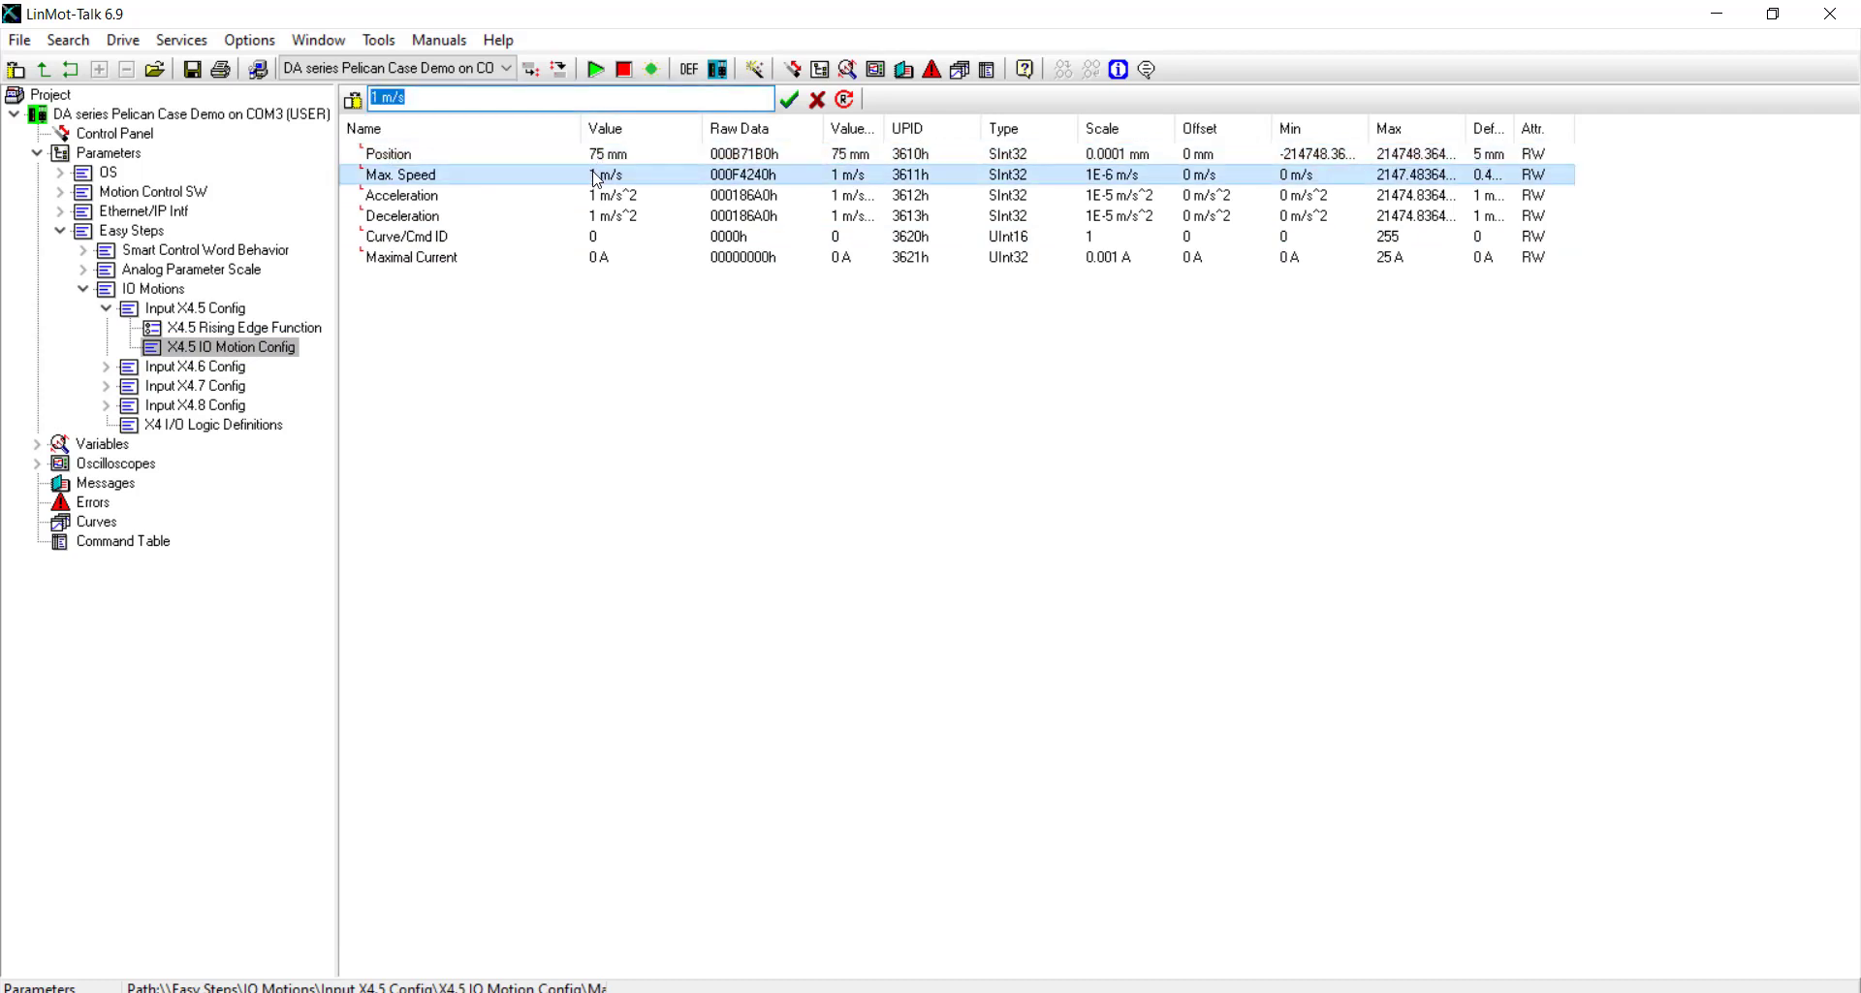
{"action": "type", "text": "2"}
{"action": "key", "text": "Return"}
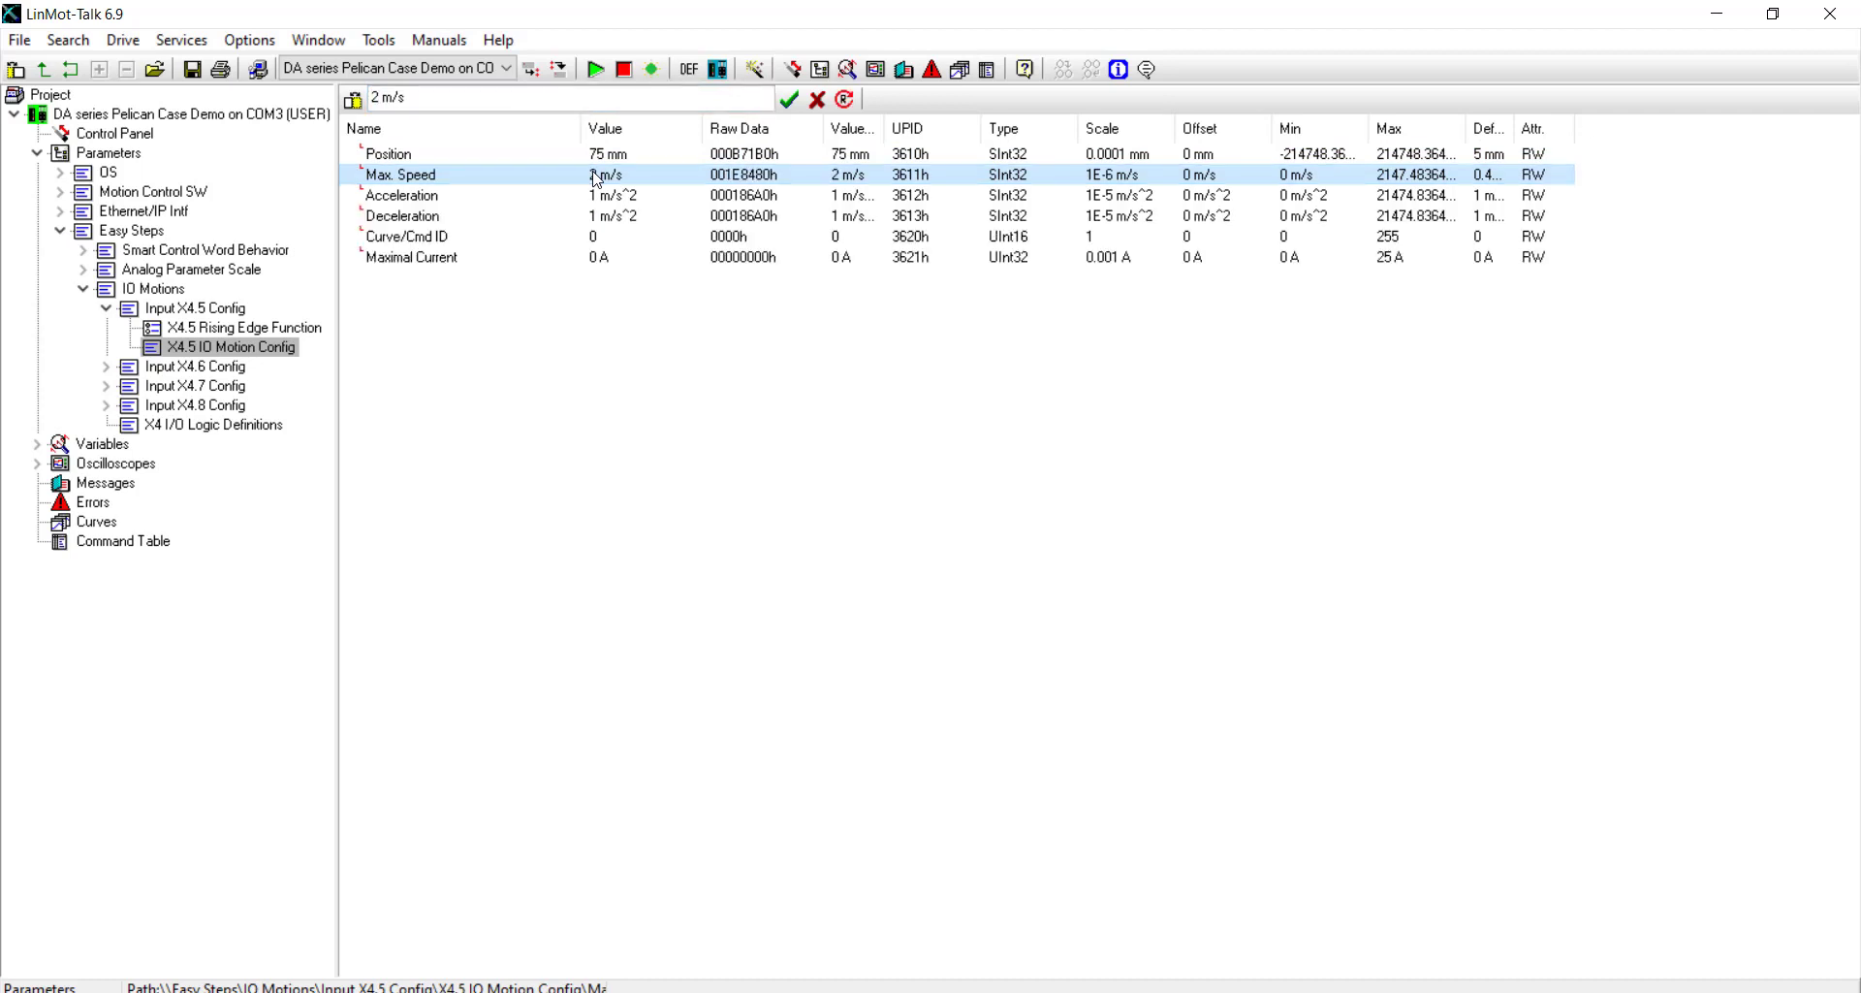
Step: Set the X4.5 acceleration and deceleration to 50 m/s^2 each
{"action": "left_click", "coordinate": [595, 202]}
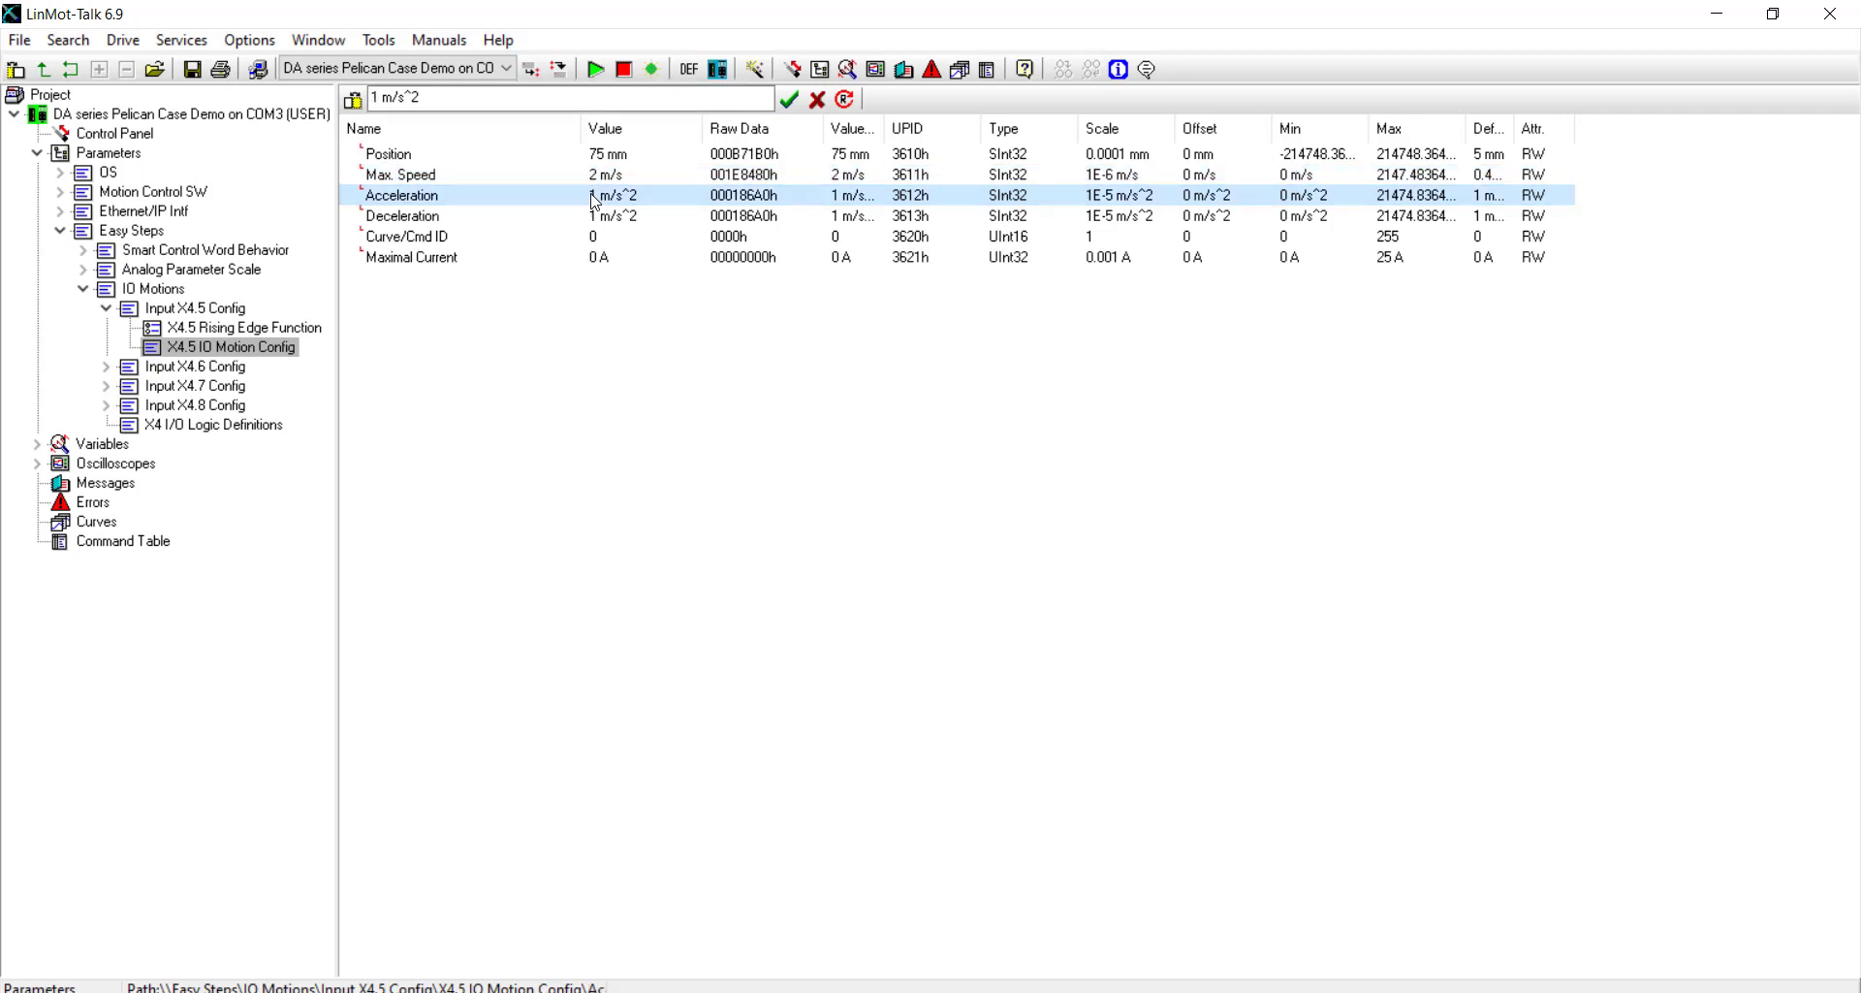
{"action": "type", "text": "50"}
{"action": "key", "text": "Return"}
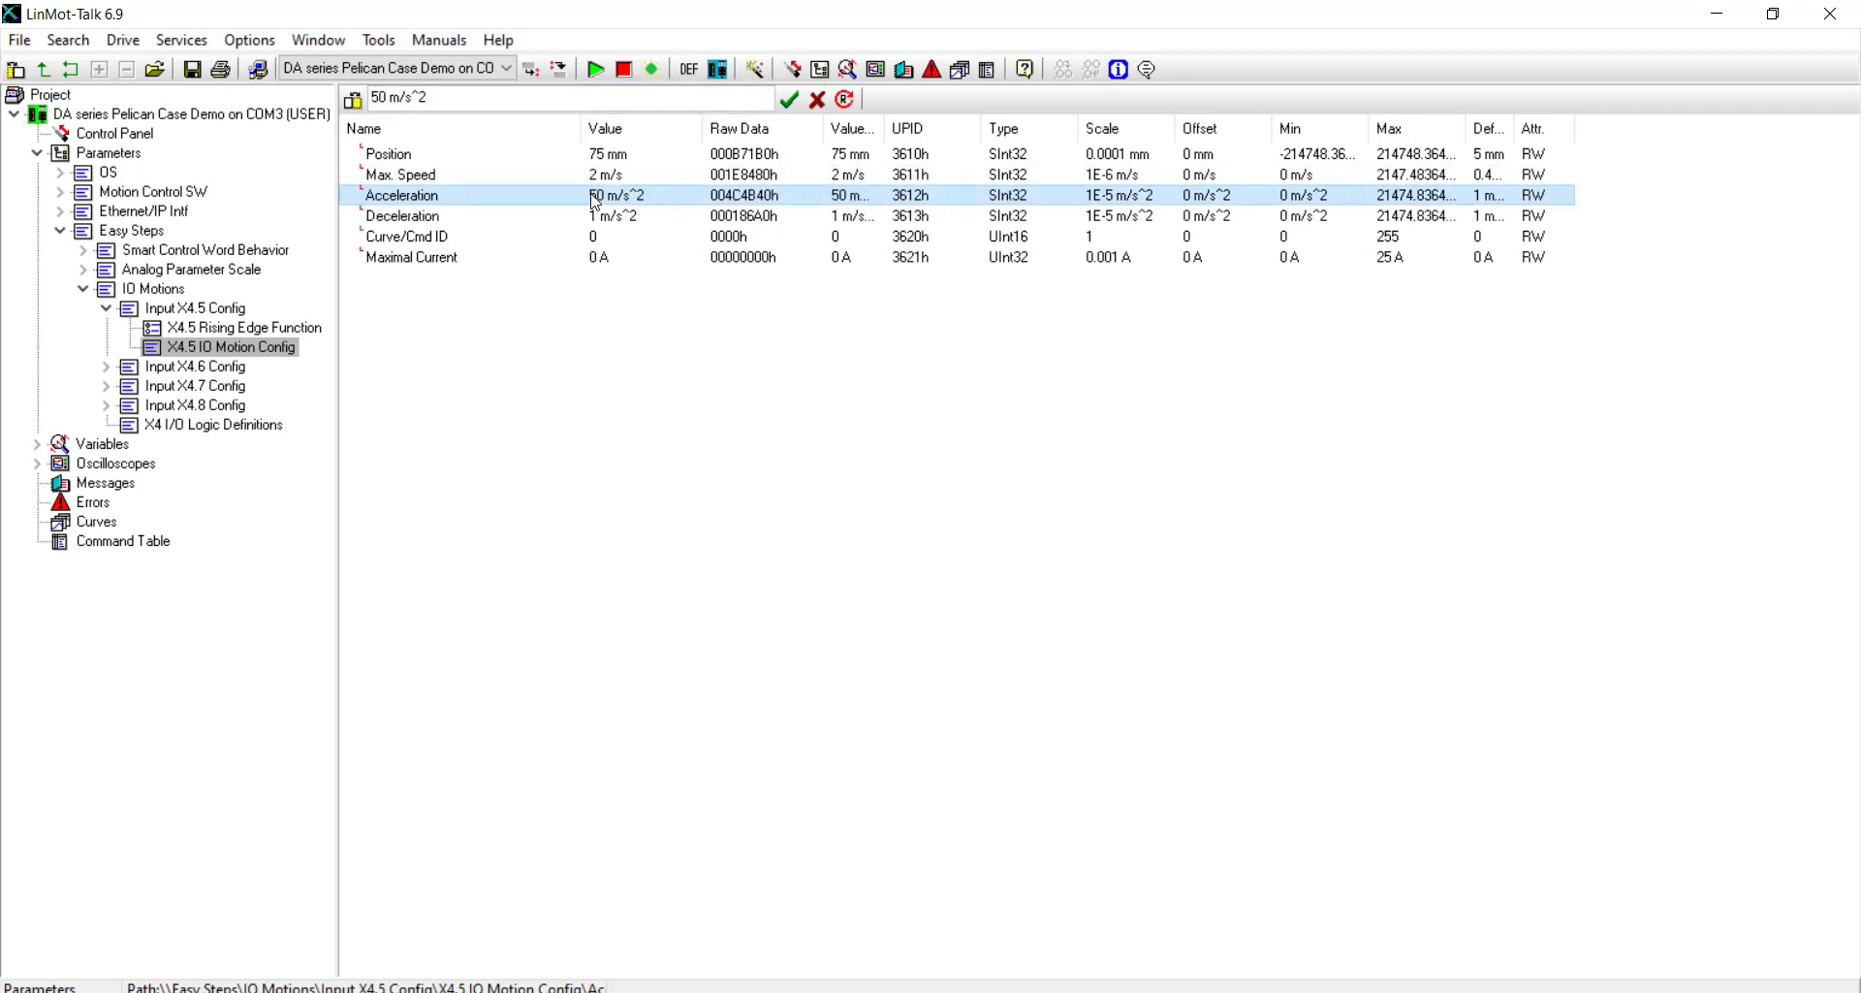
{"action": "left_click", "coordinate": [550, 221]}
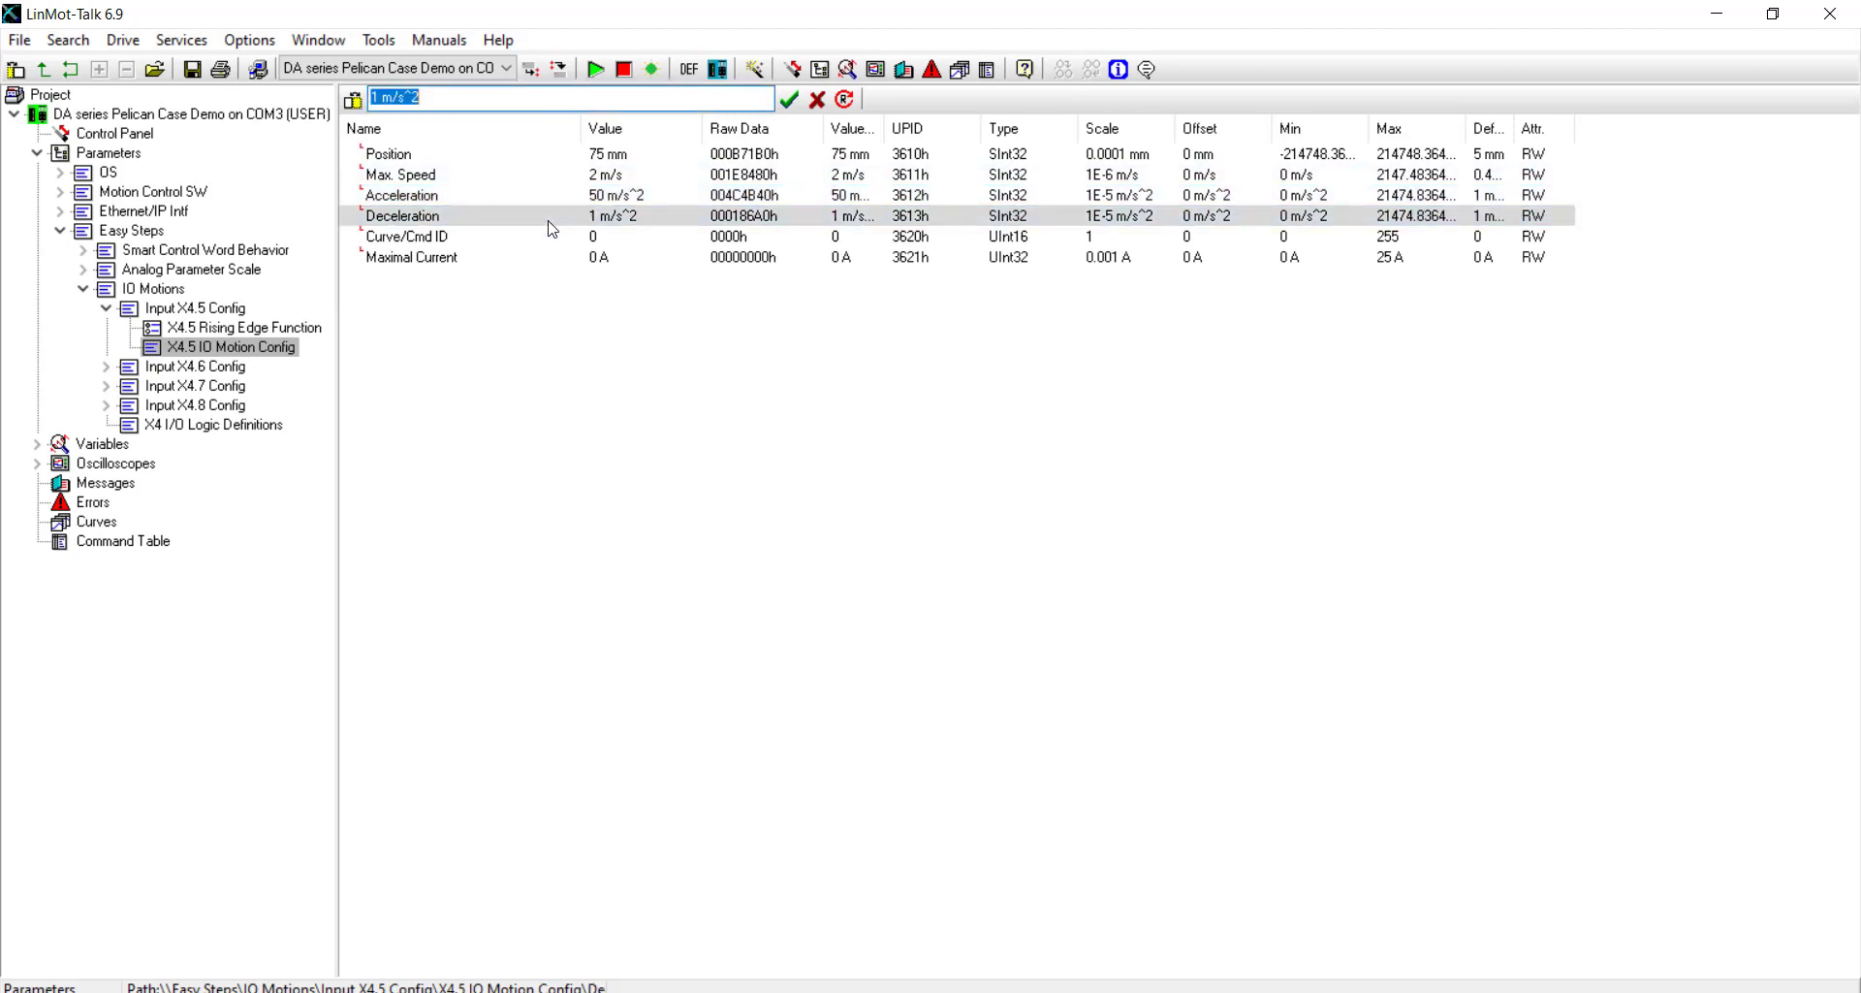
{"action": "type", "text": "50"}
{"action": "key", "text": "Return"}
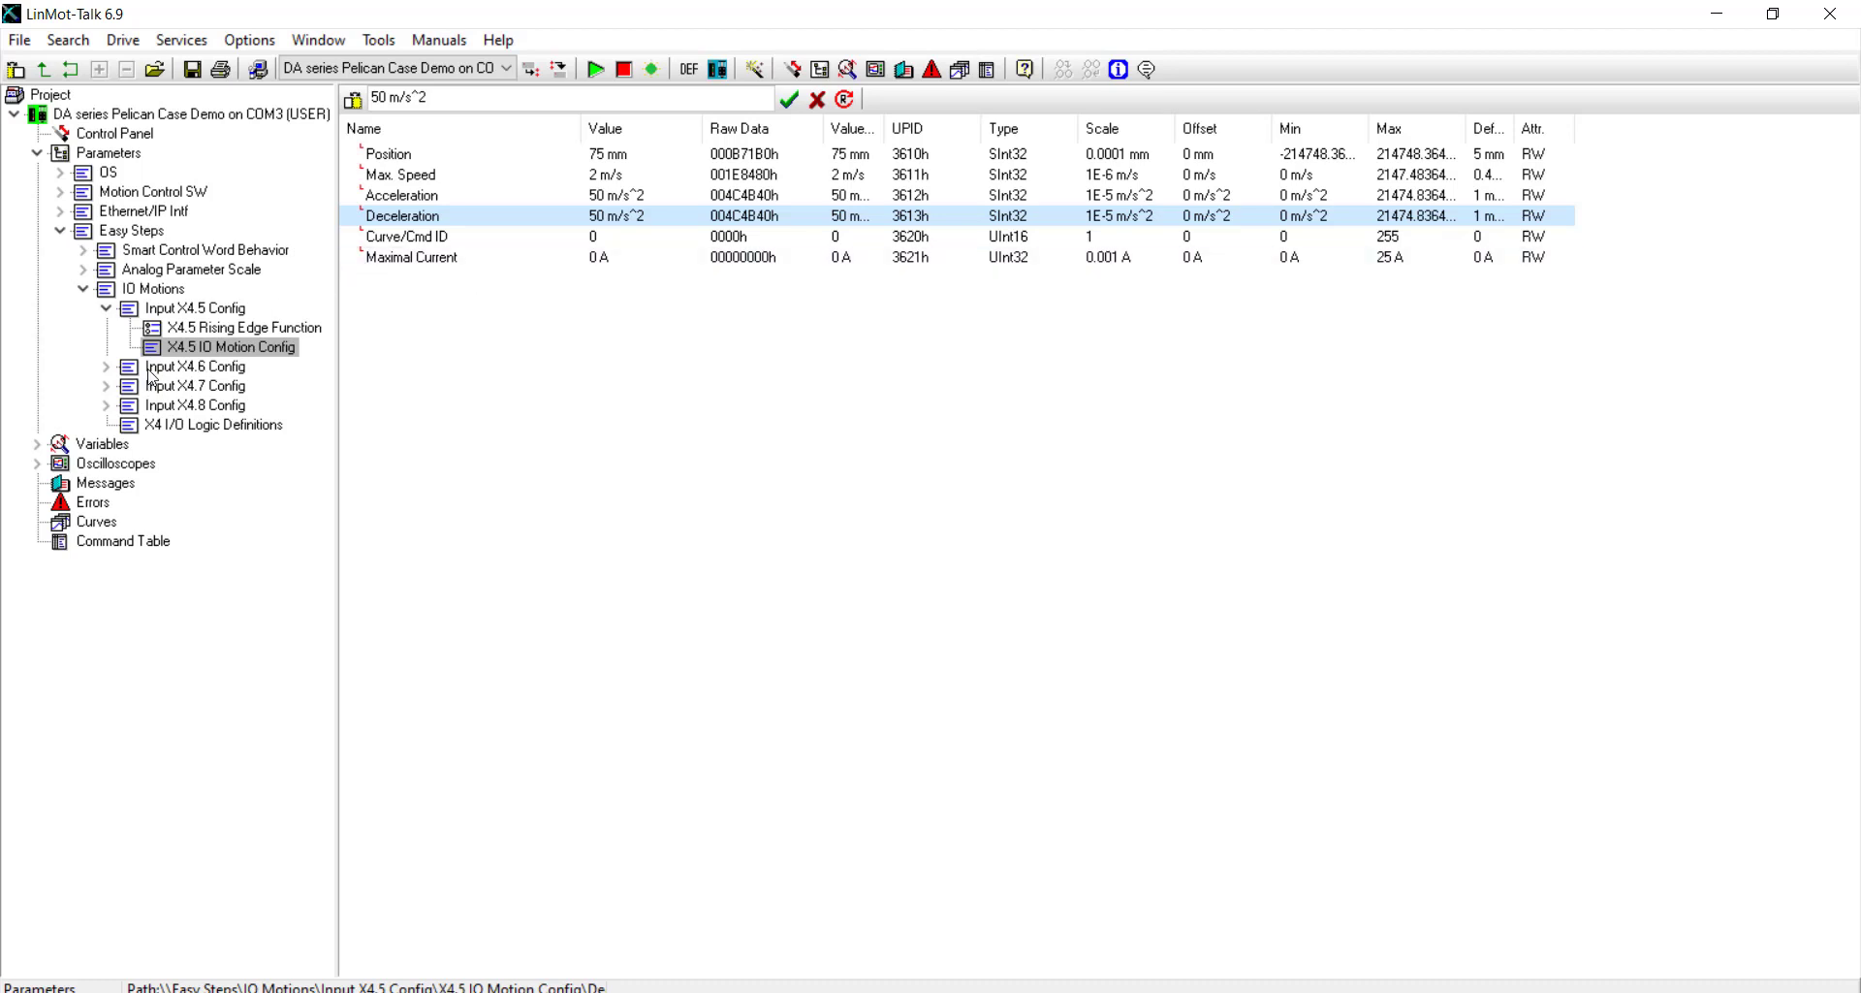
Step: Set the X4.6 rising edge function to Goto Abs Position
{"action": "left_click", "coordinate": [106, 367]}
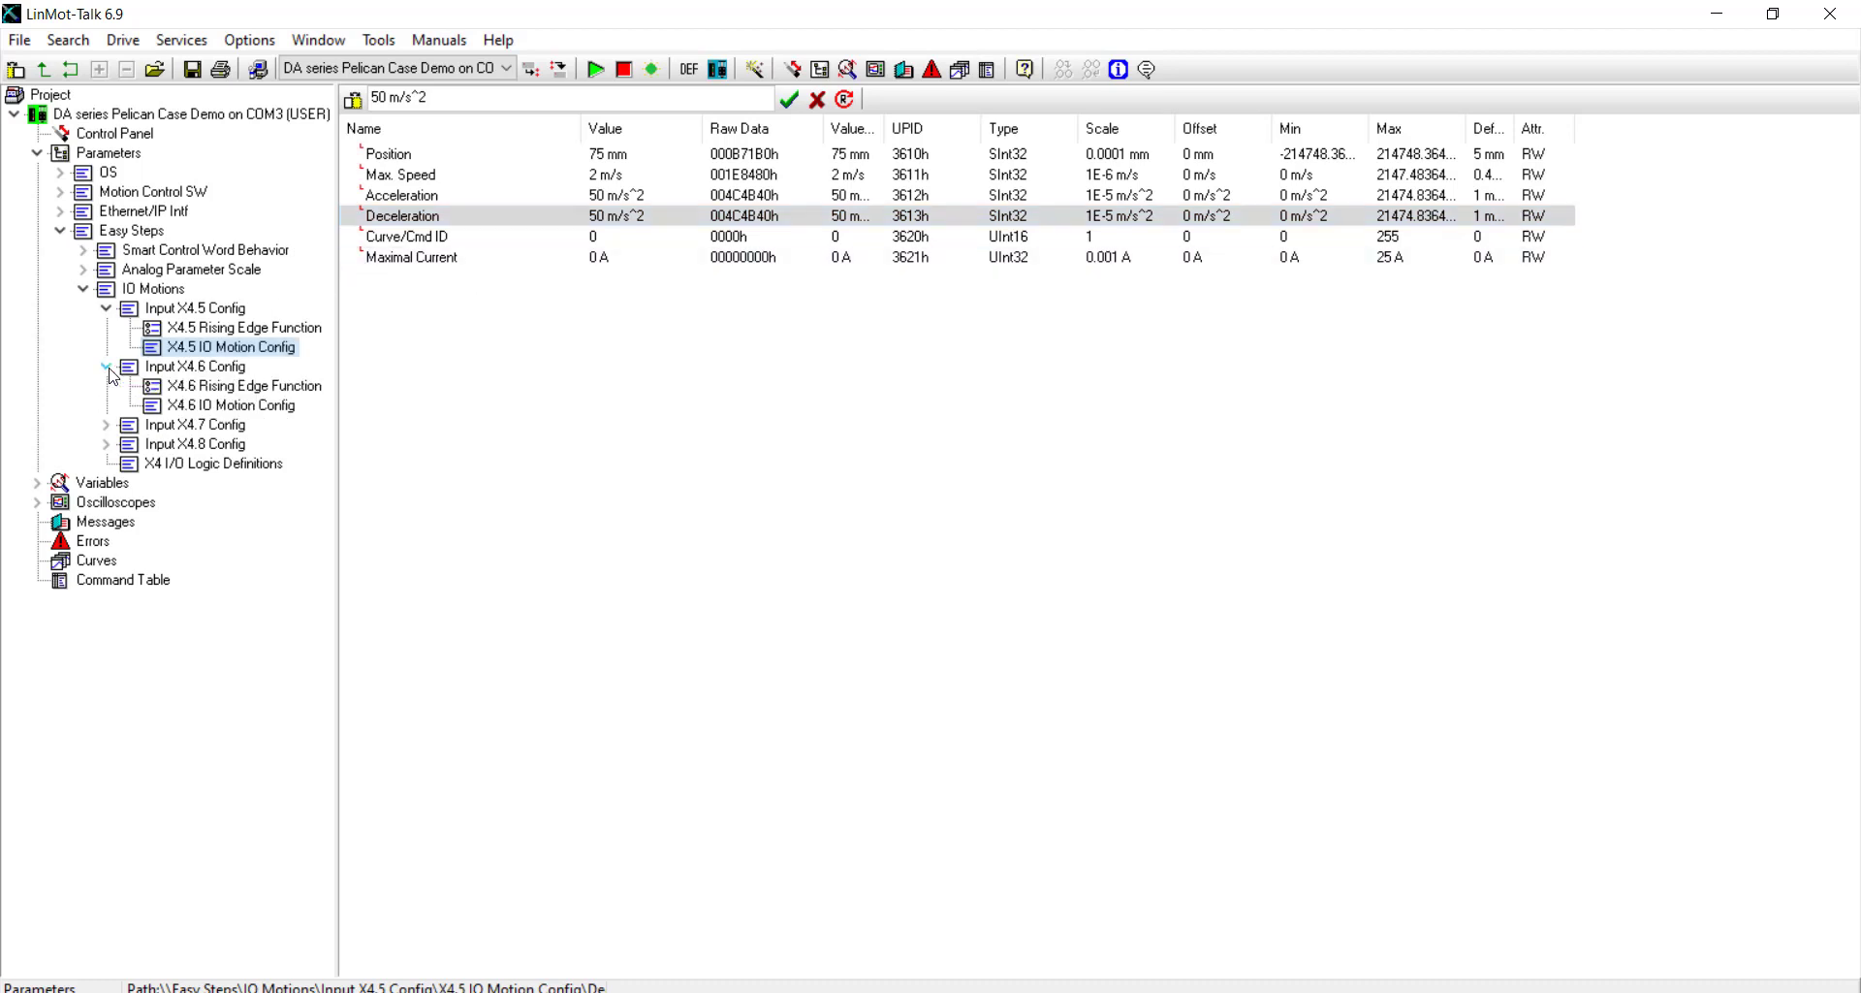
{"action": "left_click", "coordinate": [206, 392]}
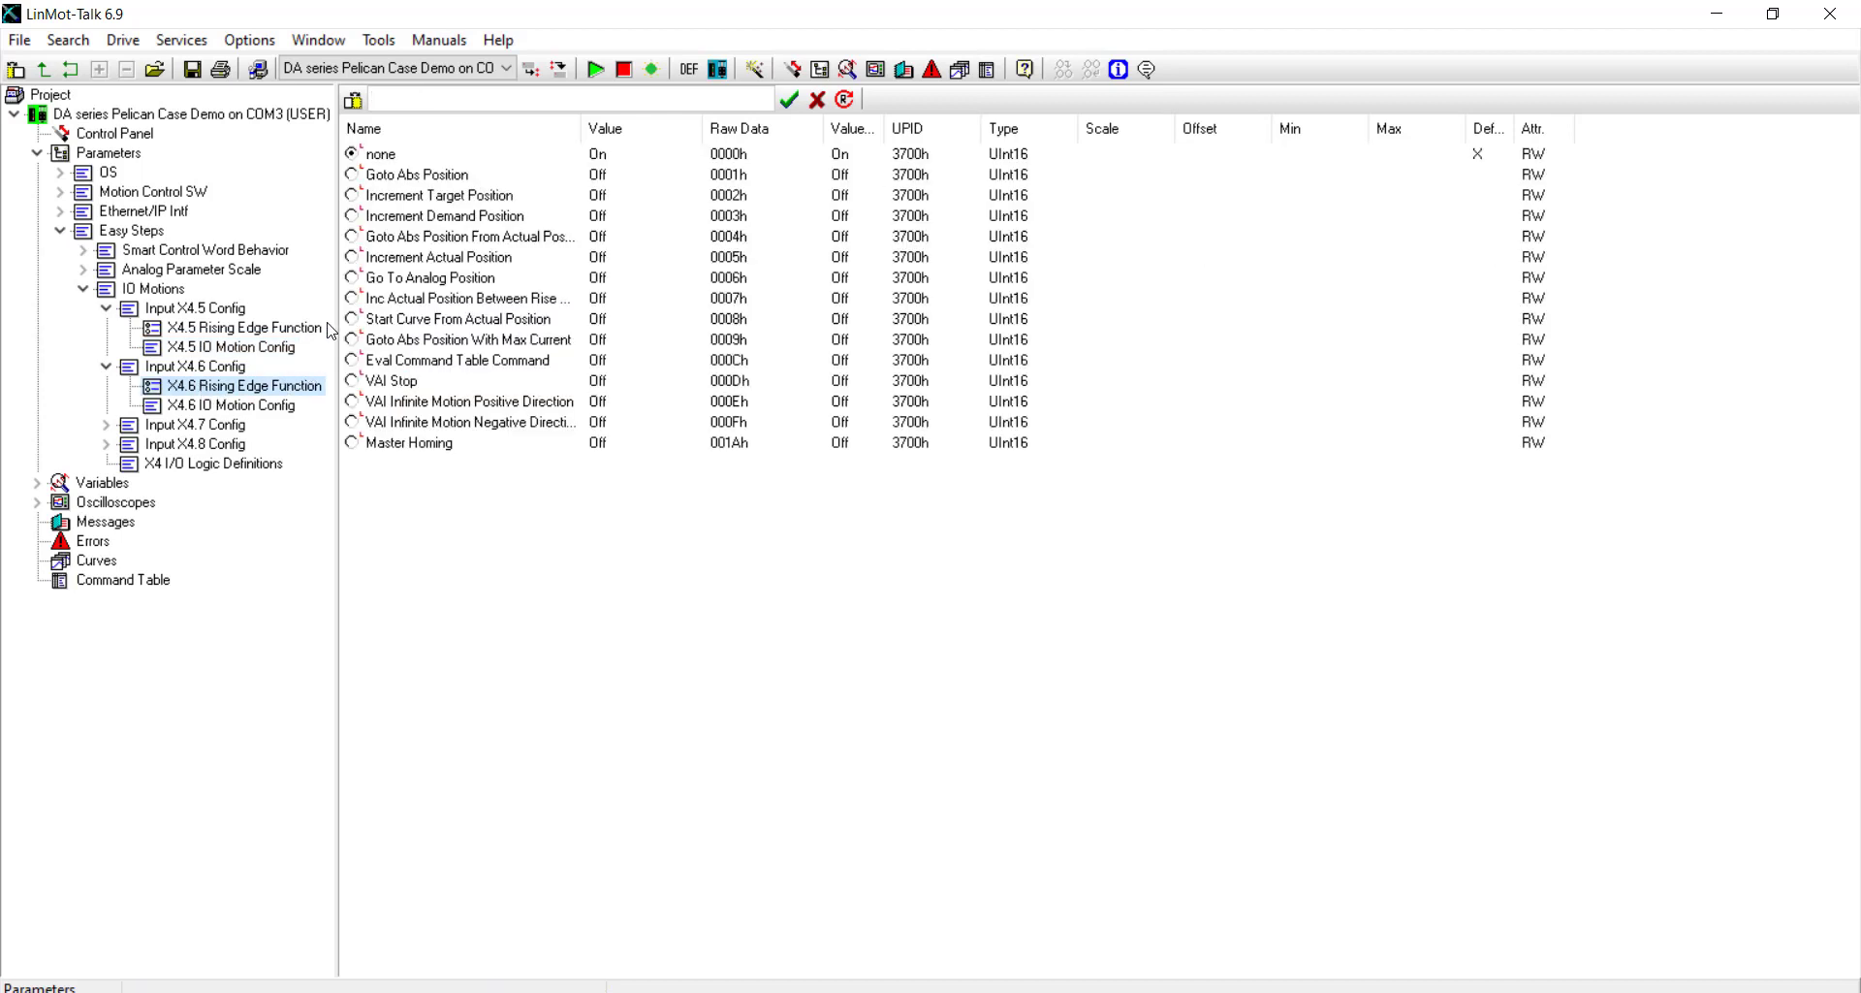
{"action": "left_click", "coordinate": [352, 176]}
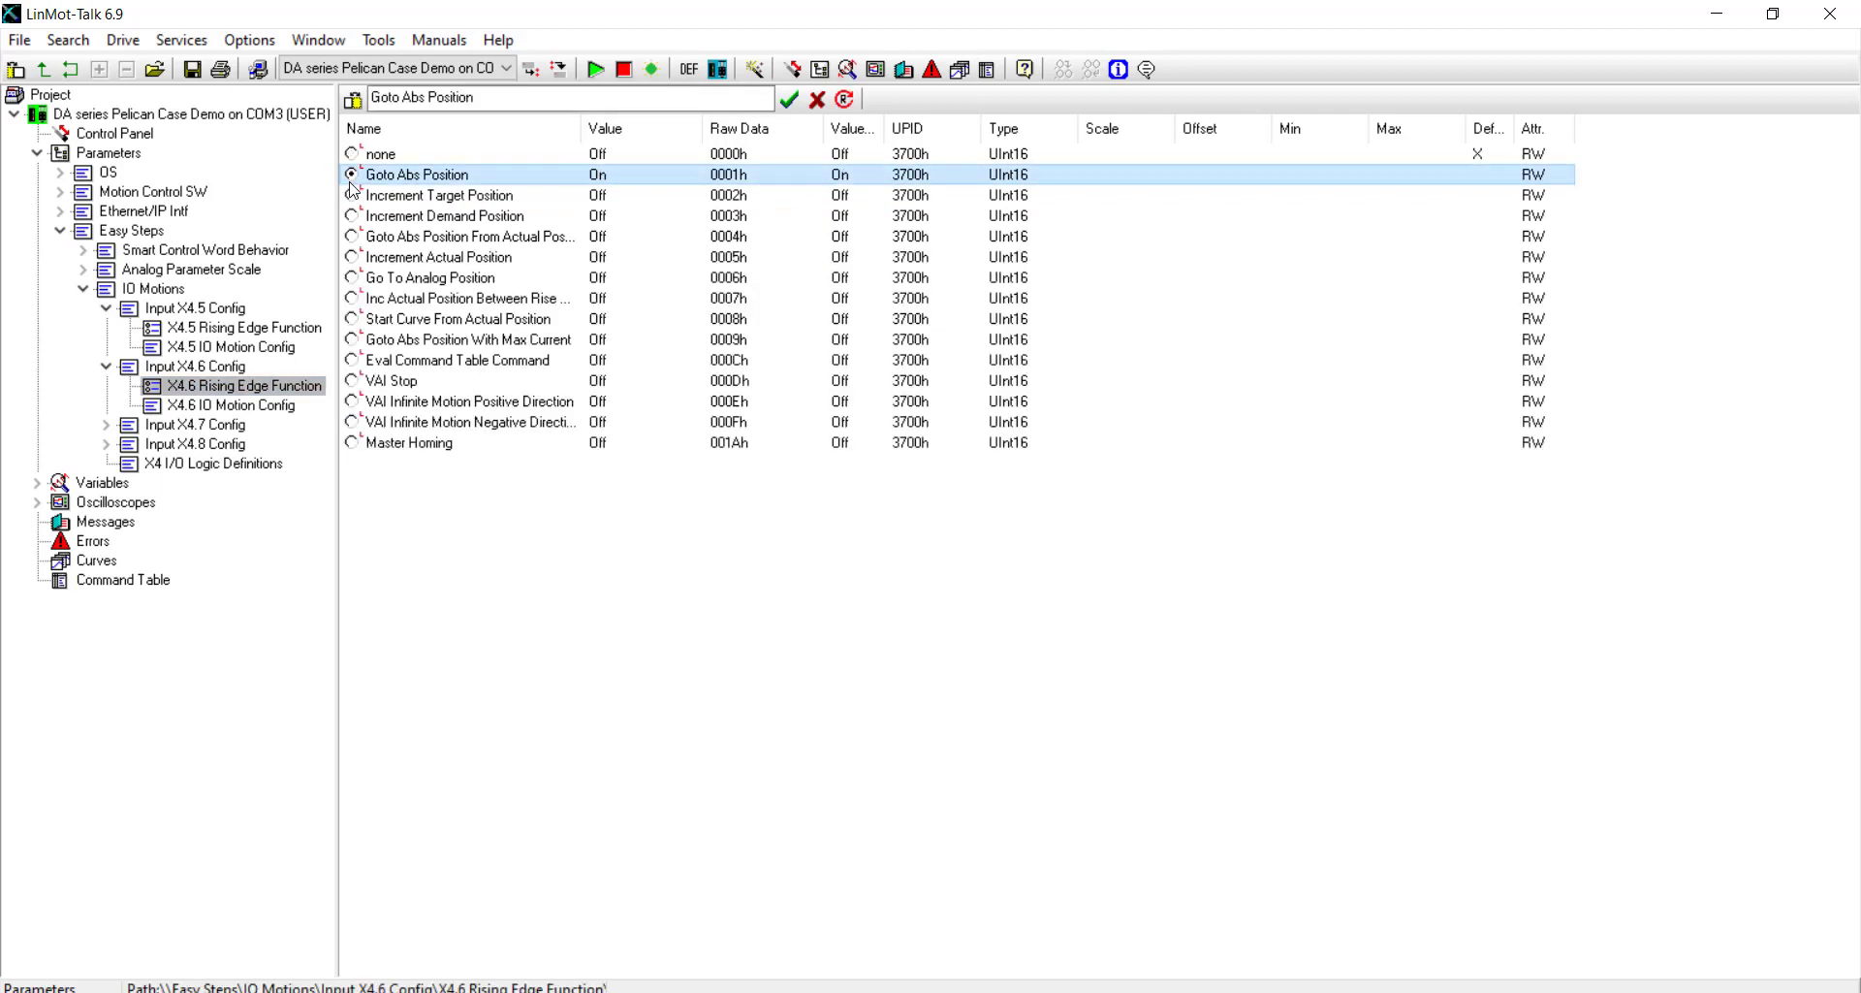
Step: Give the X4.6 IO motion position 0 mm and max speed 0.01 m/s
{"action": "left_click", "coordinate": [201, 408]}
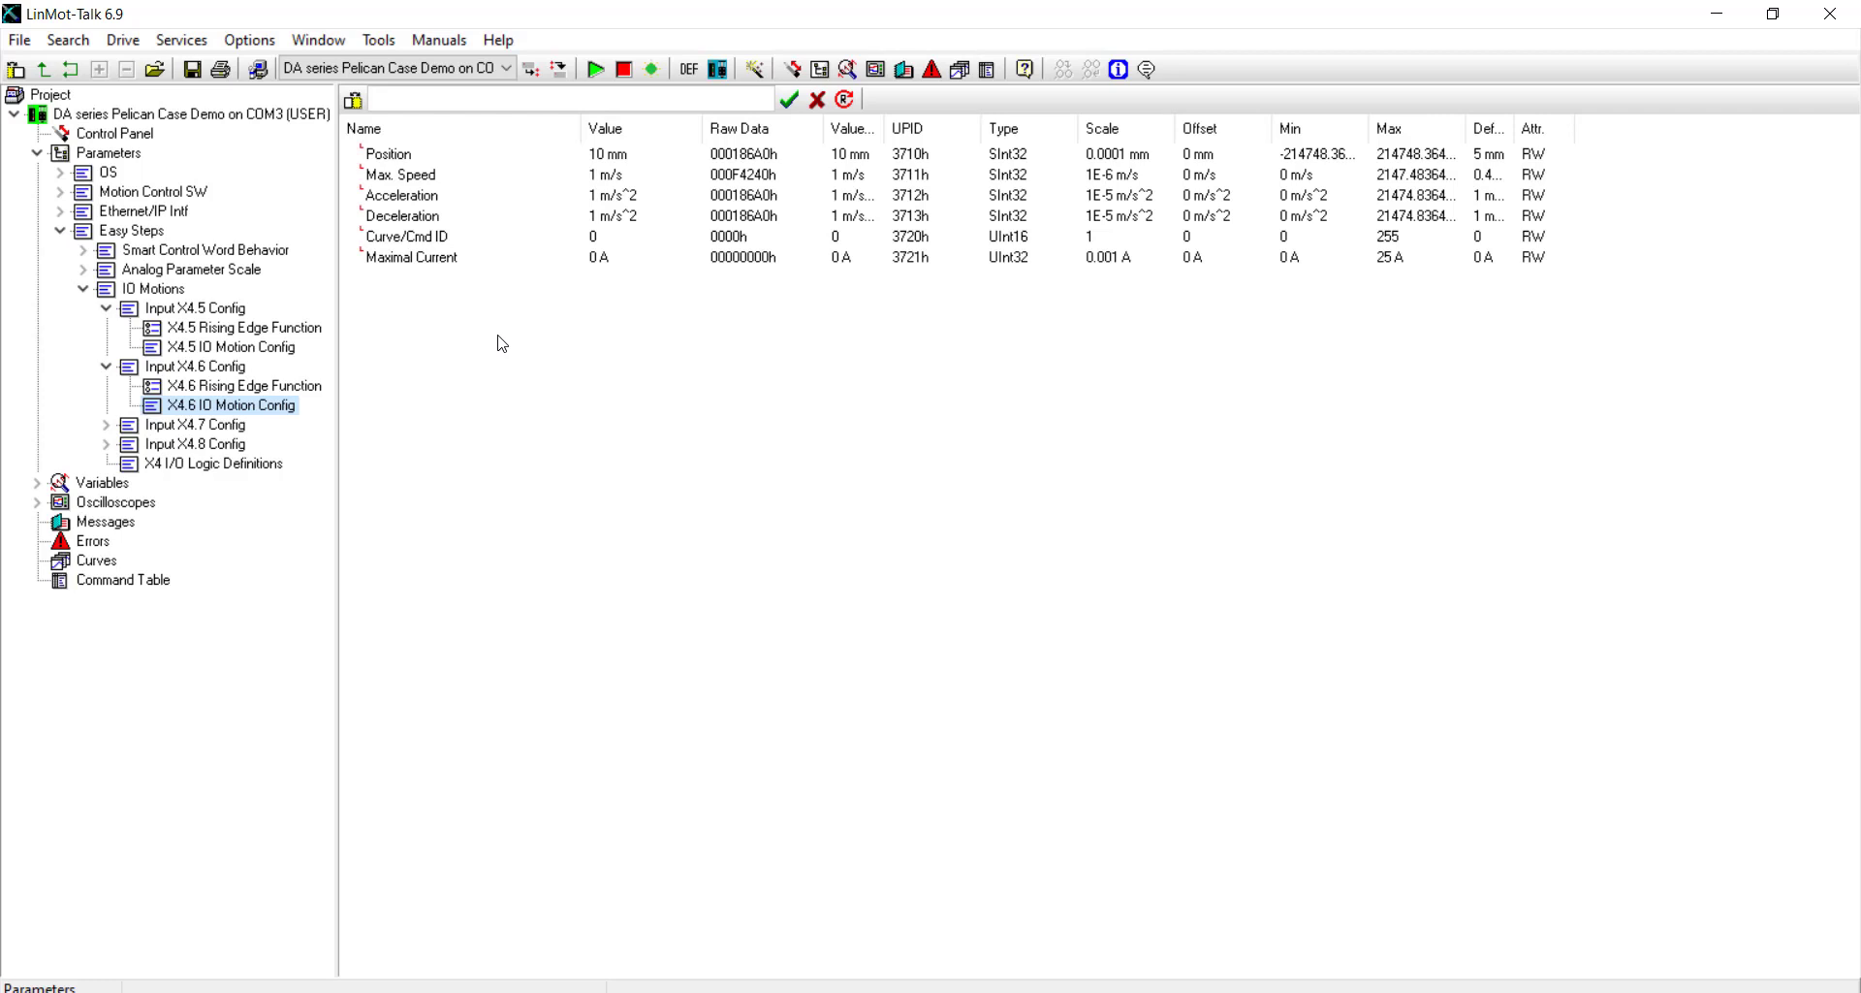
{"action": "left_click", "coordinate": [633, 156]}
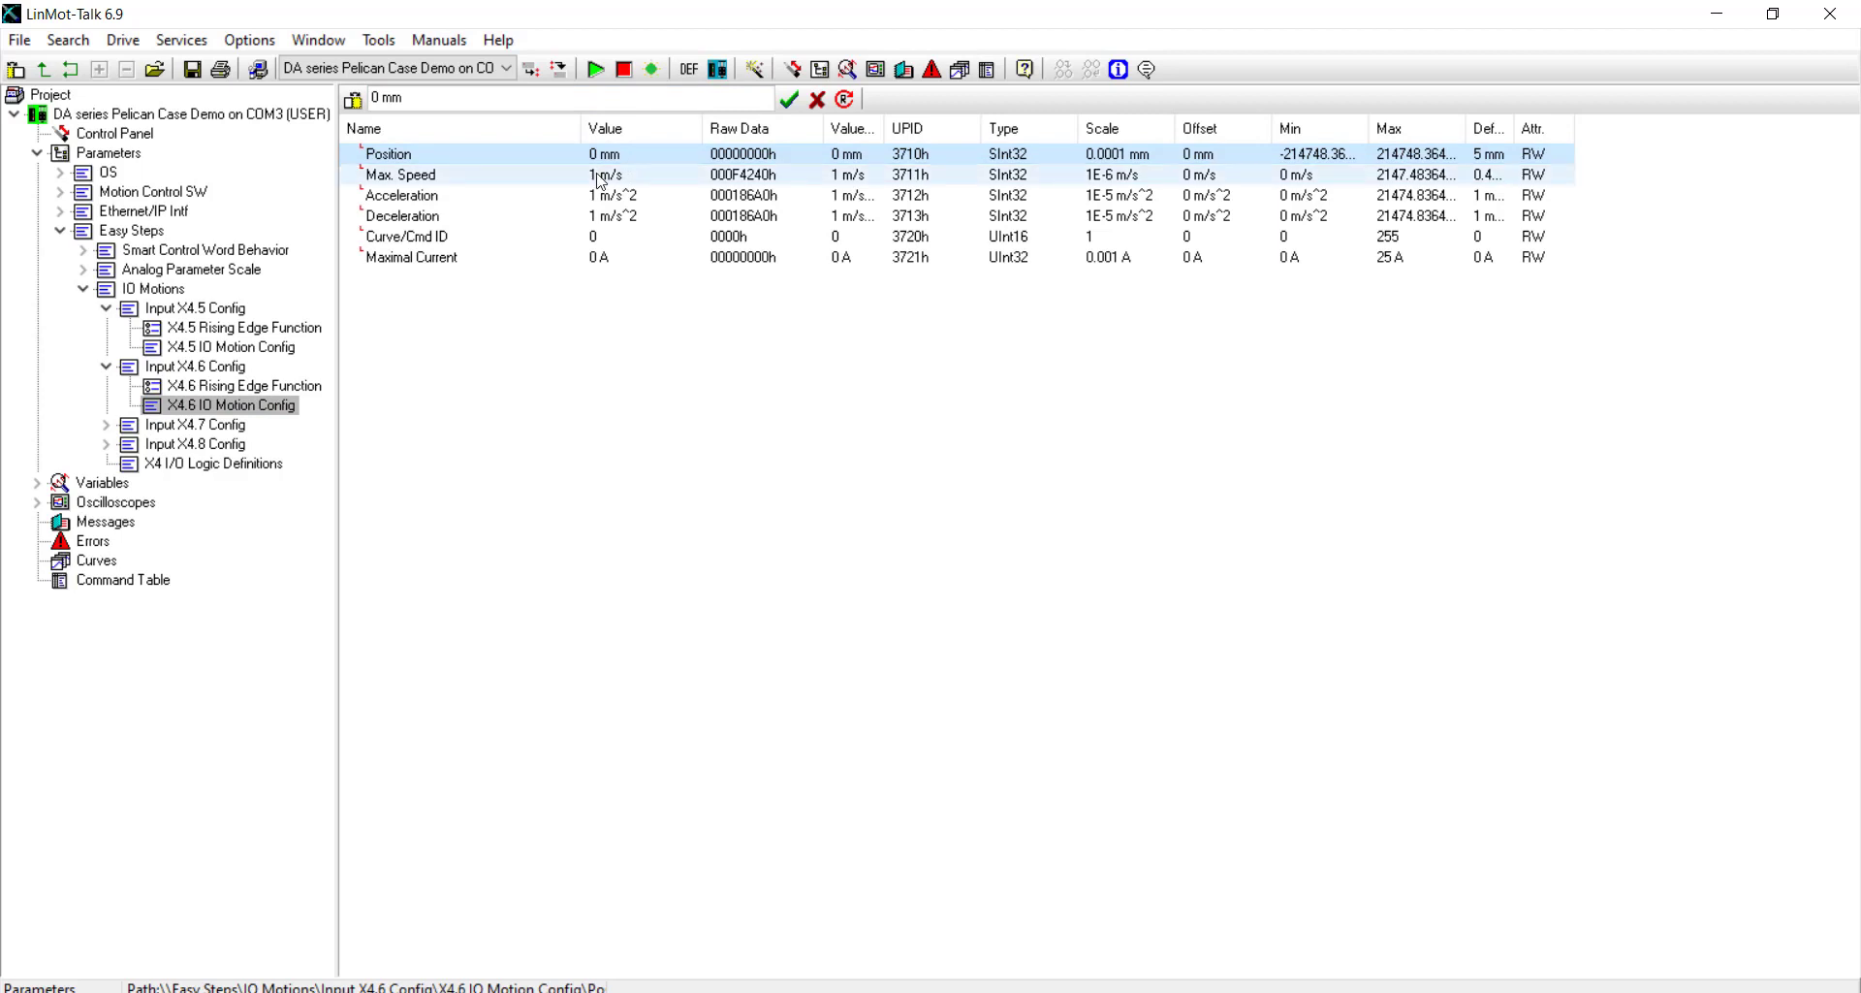
{"action": "double_click", "coordinate": [601, 178]}
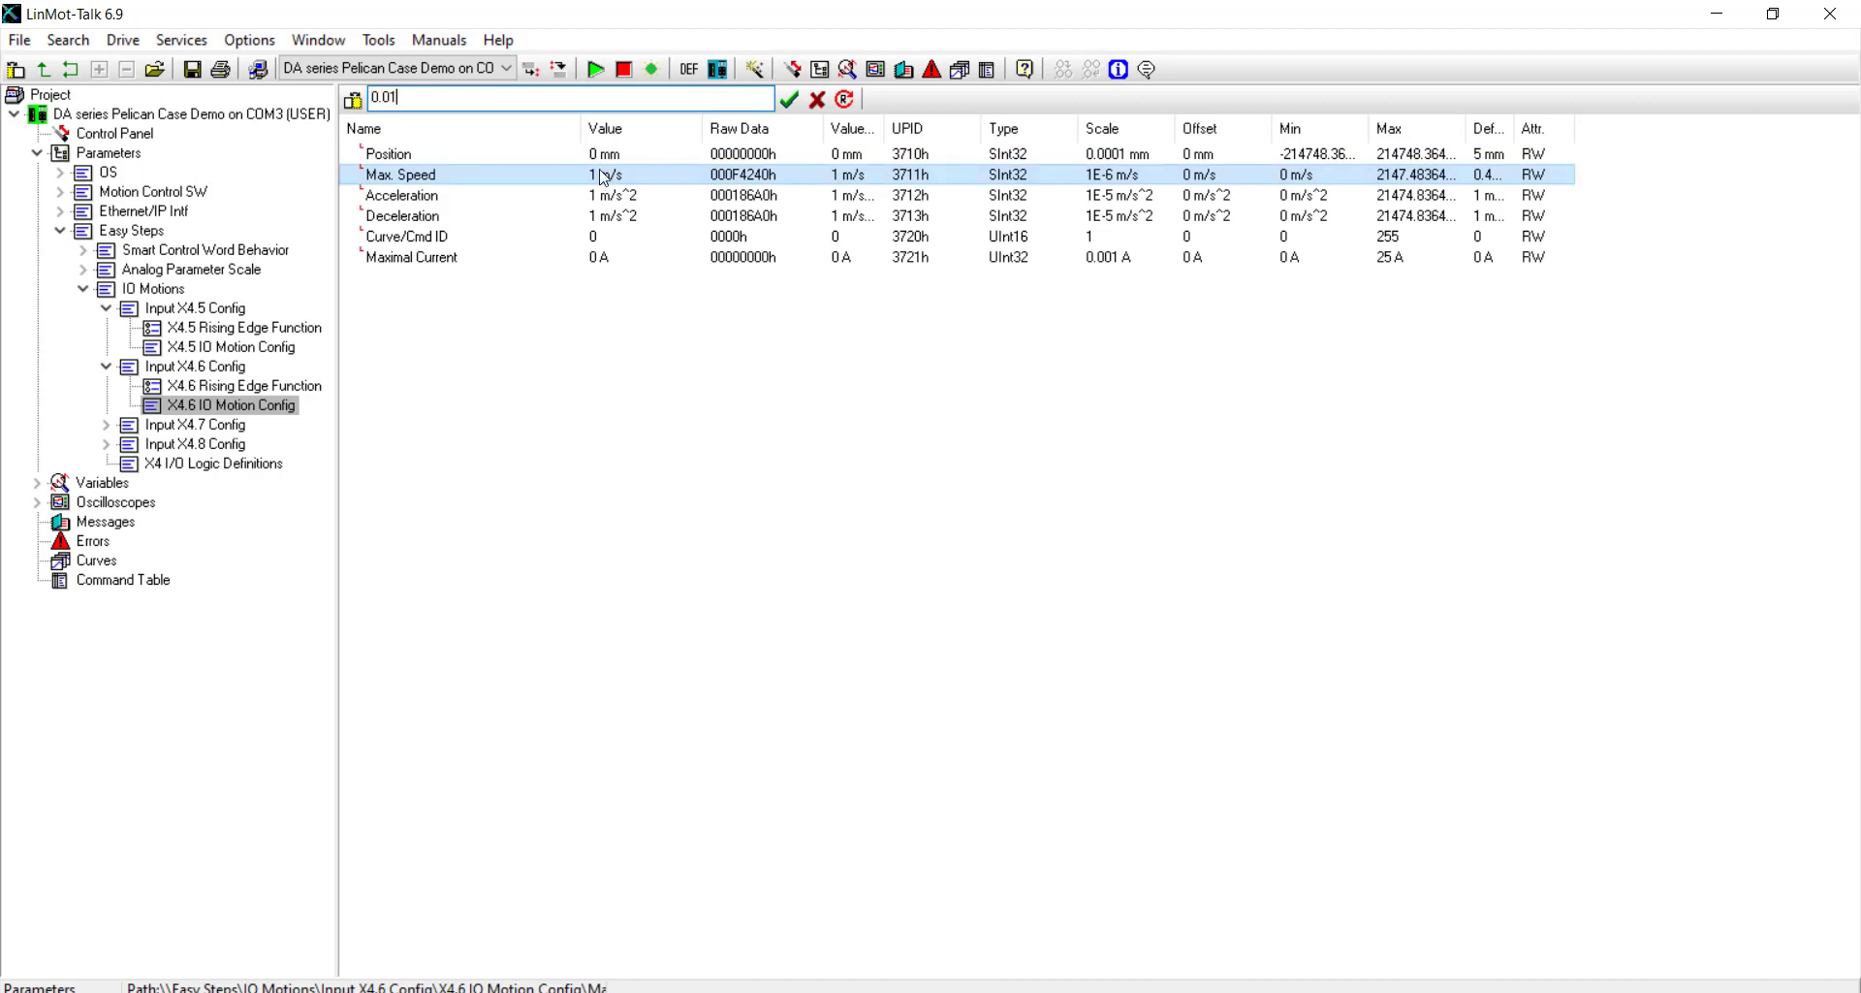
{"action": "left_click", "coordinate": [605, 178]}
{"action": "type", "text": "0.01"}
{"action": "key", "text": "Return"}
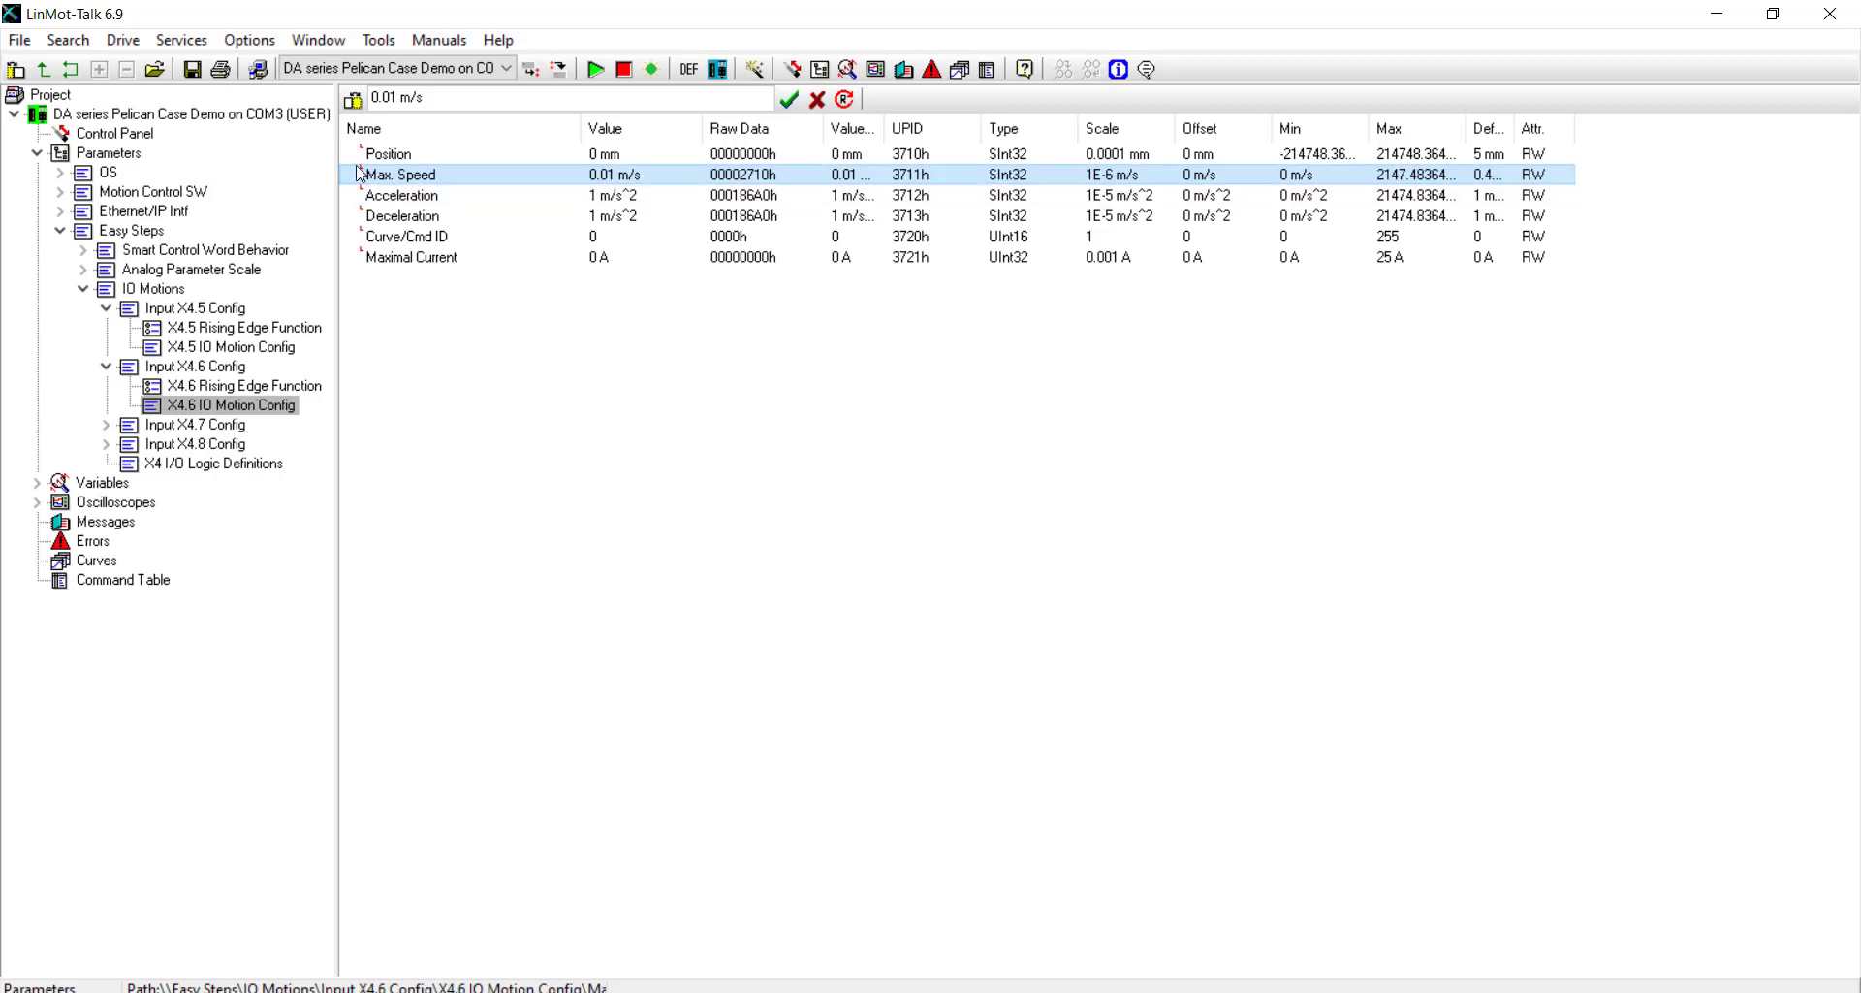
Step: Open the drive's Control Panel from the project tree
{"action": "left_click", "coordinate": [139, 136]}
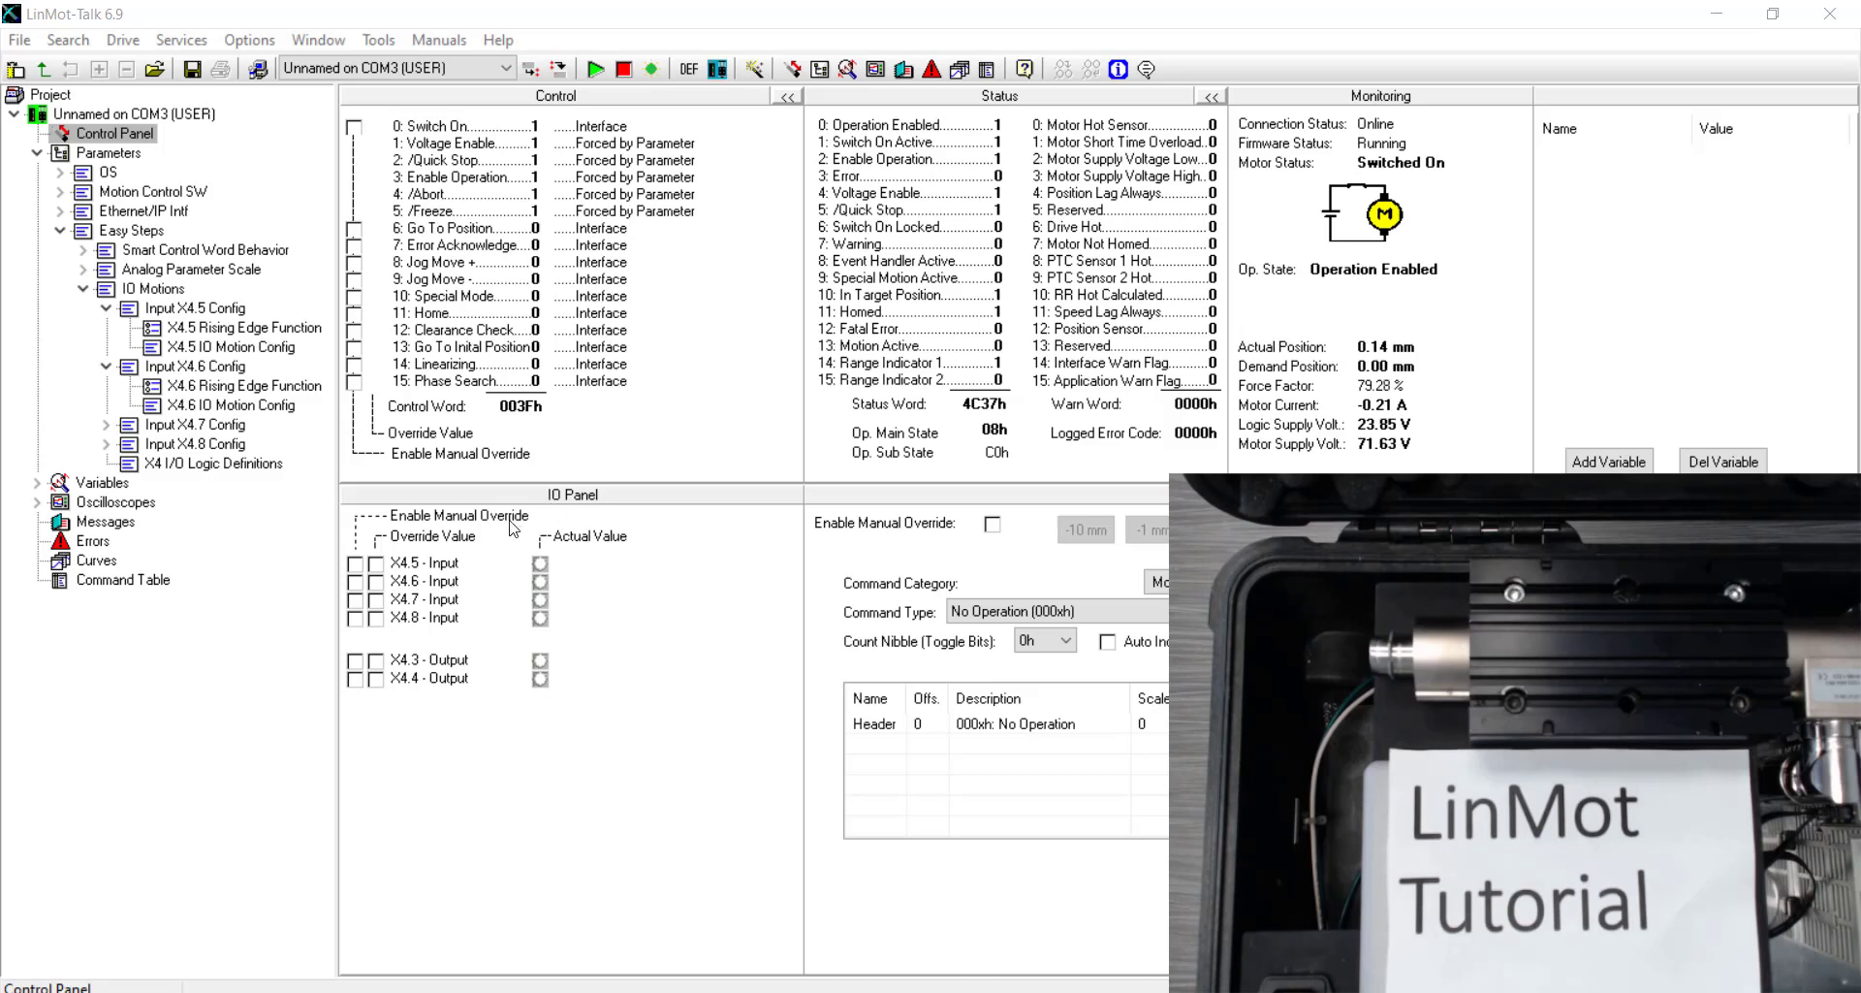
Step: Override inputs X4.5 and X4.6, then toggle them to move out to 75 mm and slowly back
{"action": "left_click", "coordinate": [353, 566]}
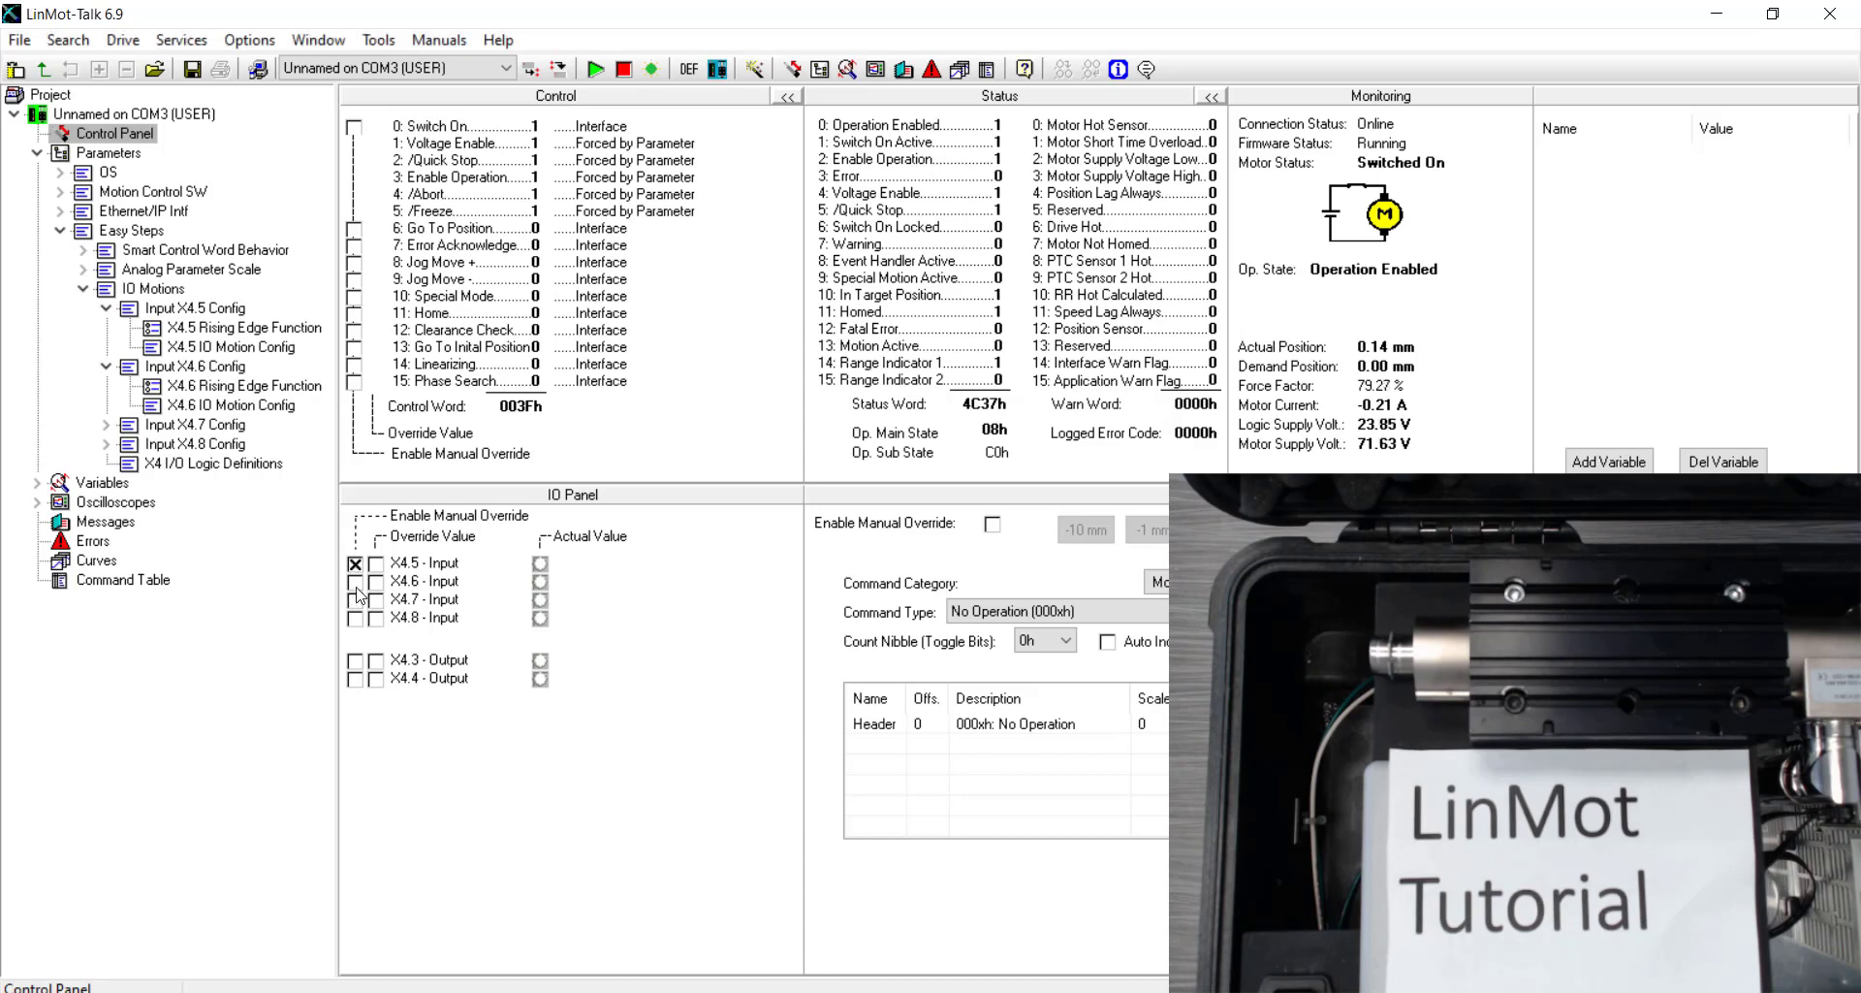
{"action": "left_click", "coordinate": [354, 583]}
{"action": "left_click", "coordinate": [375, 563]}
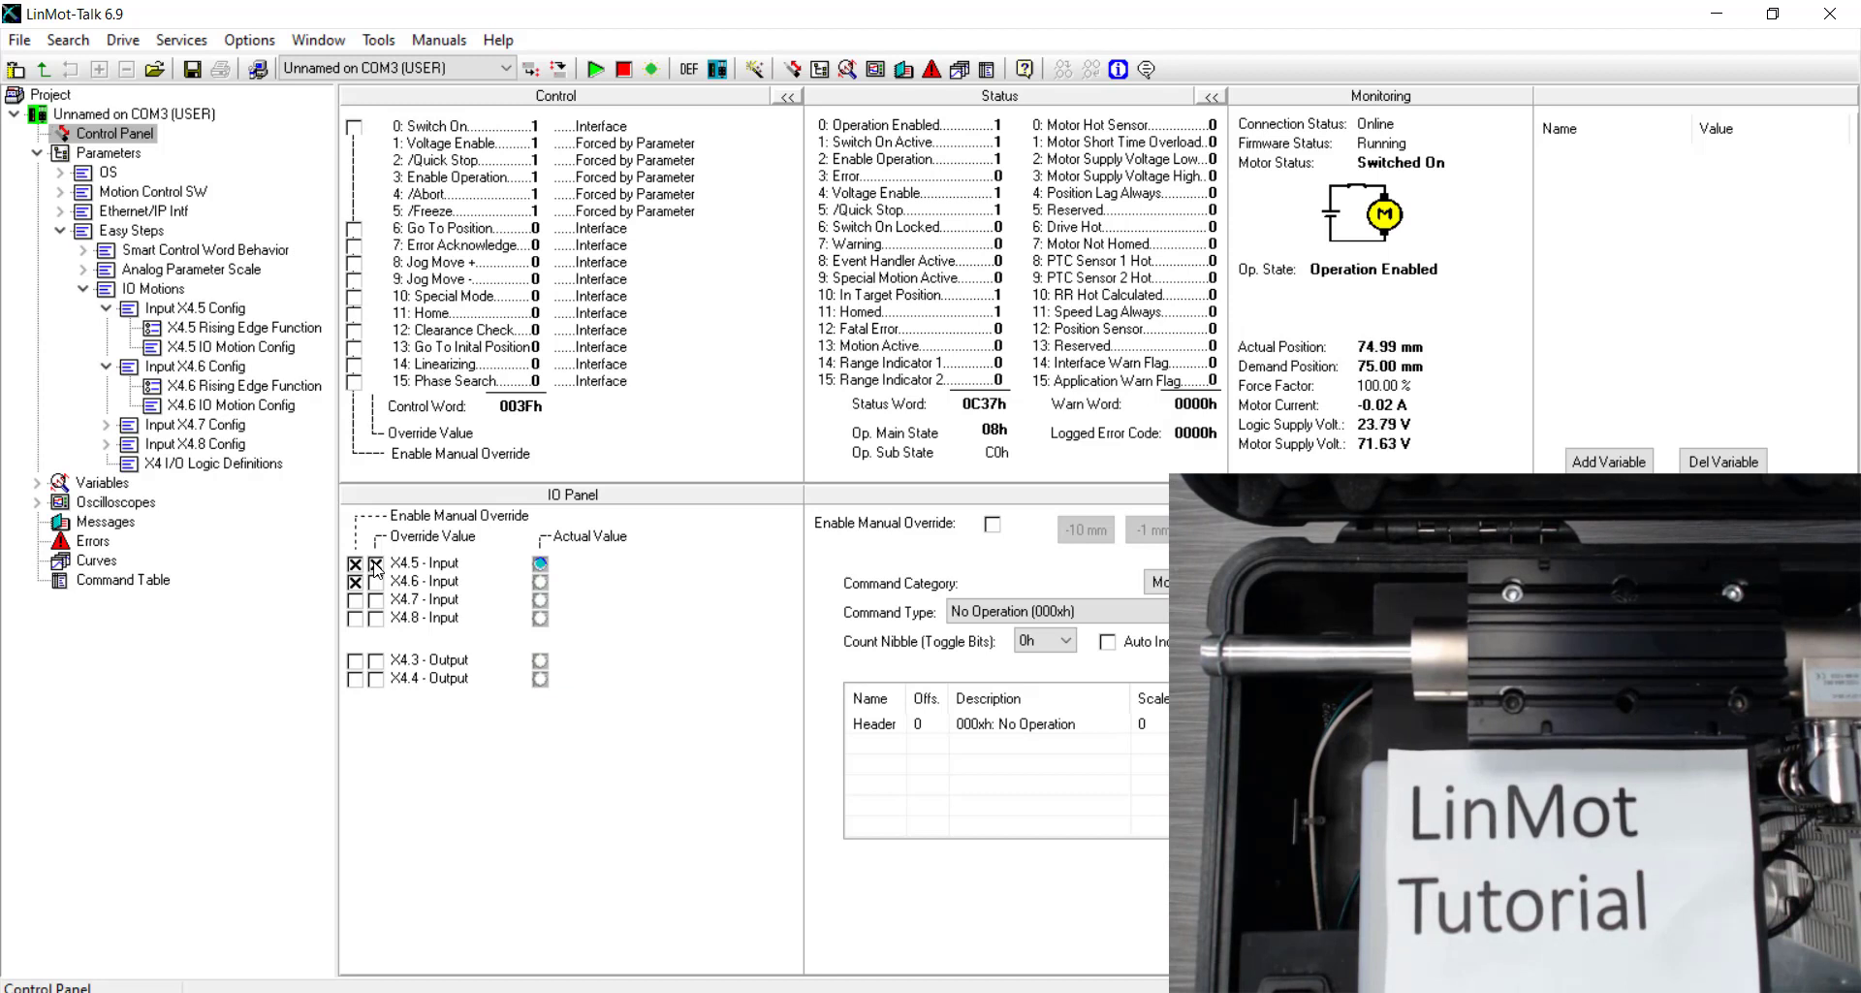
{"action": "left_click", "coordinate": [376, 564]}
{"action": "left_click", "coordinate": [375, 585]}
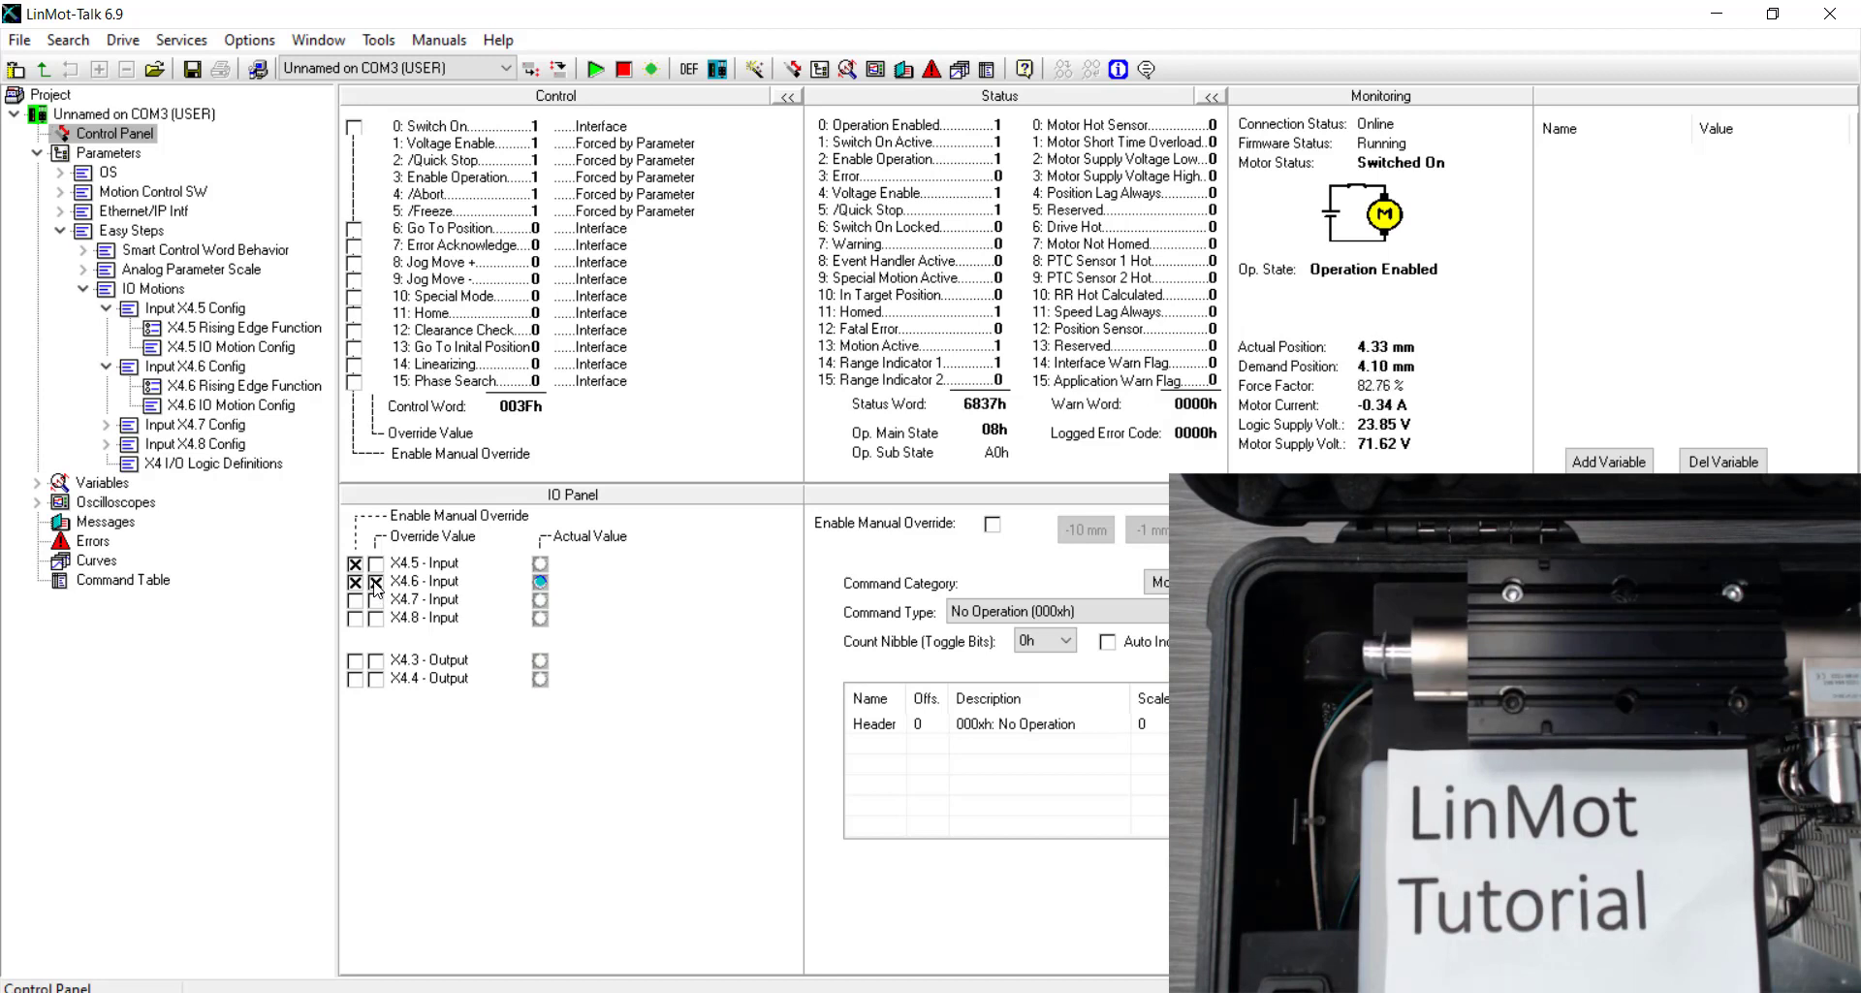
{"action": "left_click", "coordinate": [376, 582]}
Step: Repeat the X4.5 extend and X4.6 slow return test, then clear the X4.5 override
{"action": "left_click", "coordinate": [377, 564]}
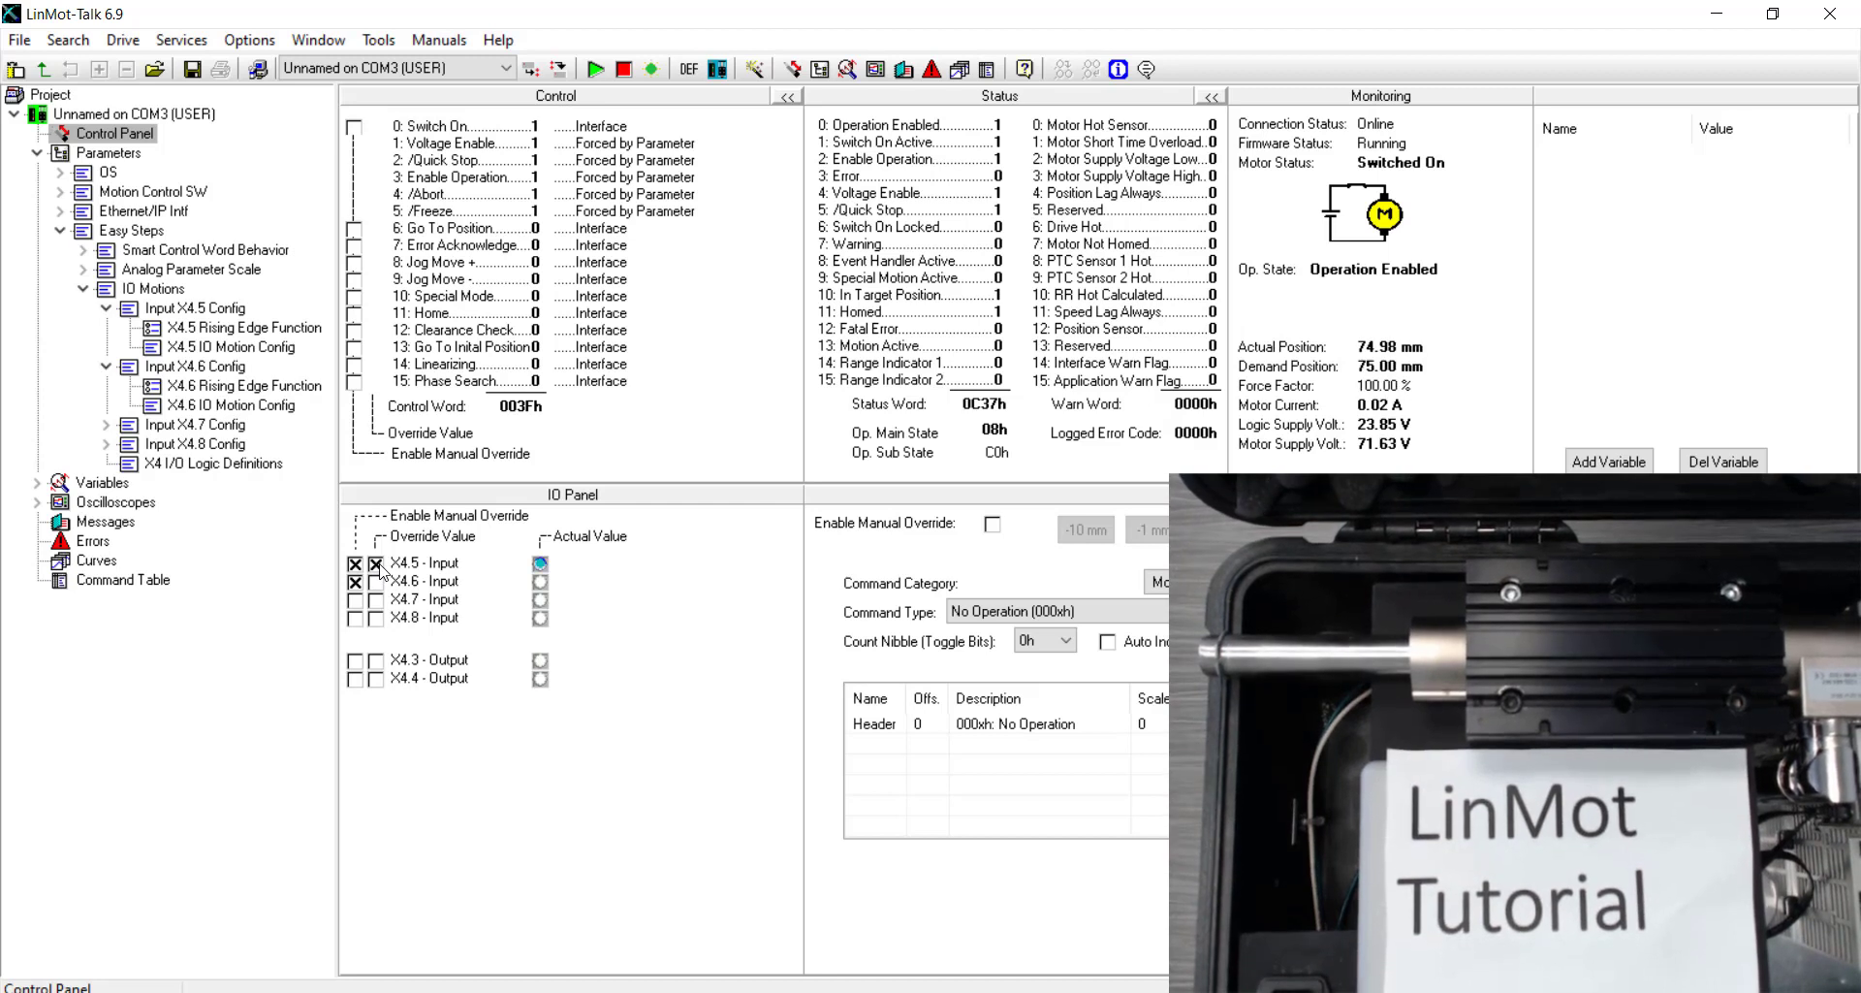
{"action": "left_click", "coordinate": [377, 564]}
{"action": "left_click", "coordinate": [376, 582]}
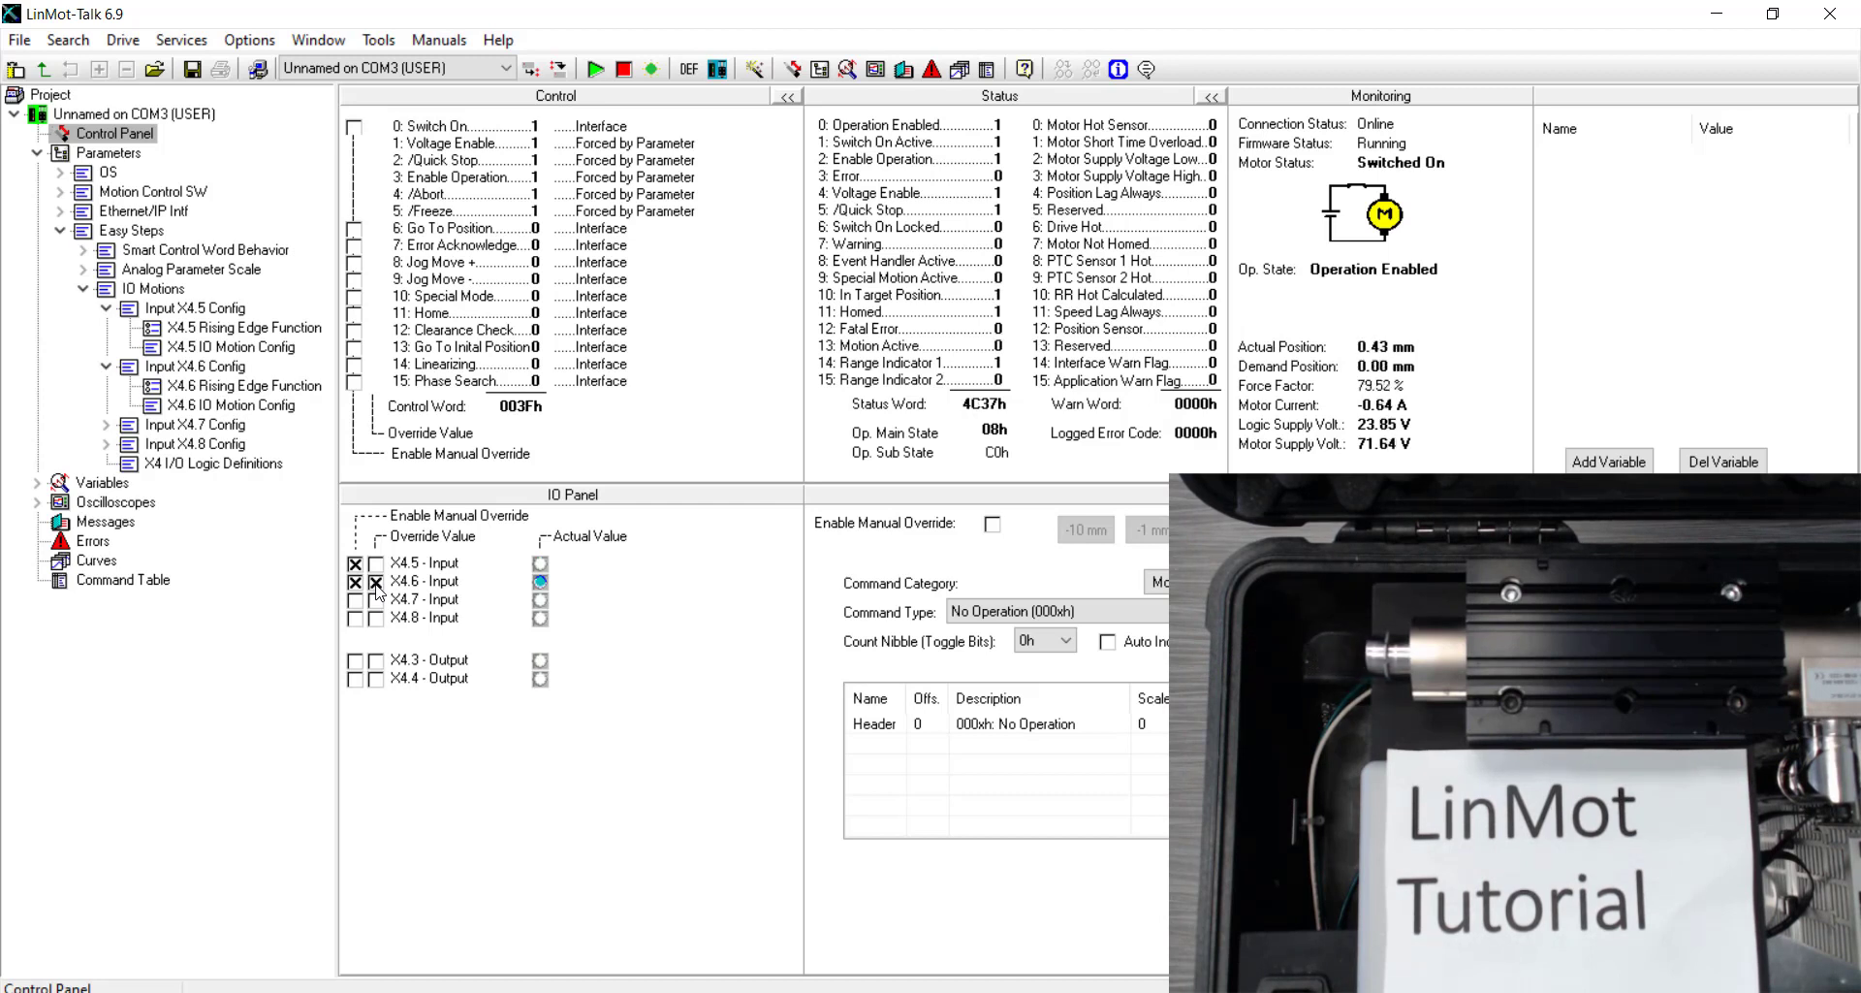
{"action": "left_click", "coordinate": [376, 582]}
{"action": "left_click", "coordinate": [354, 564]}
Step: Clear the X4.6 override and view Dig In X4.5 and X4.6 Function under I/O Definitions
{"action": "left_click", "coordinate": [355, 583]}
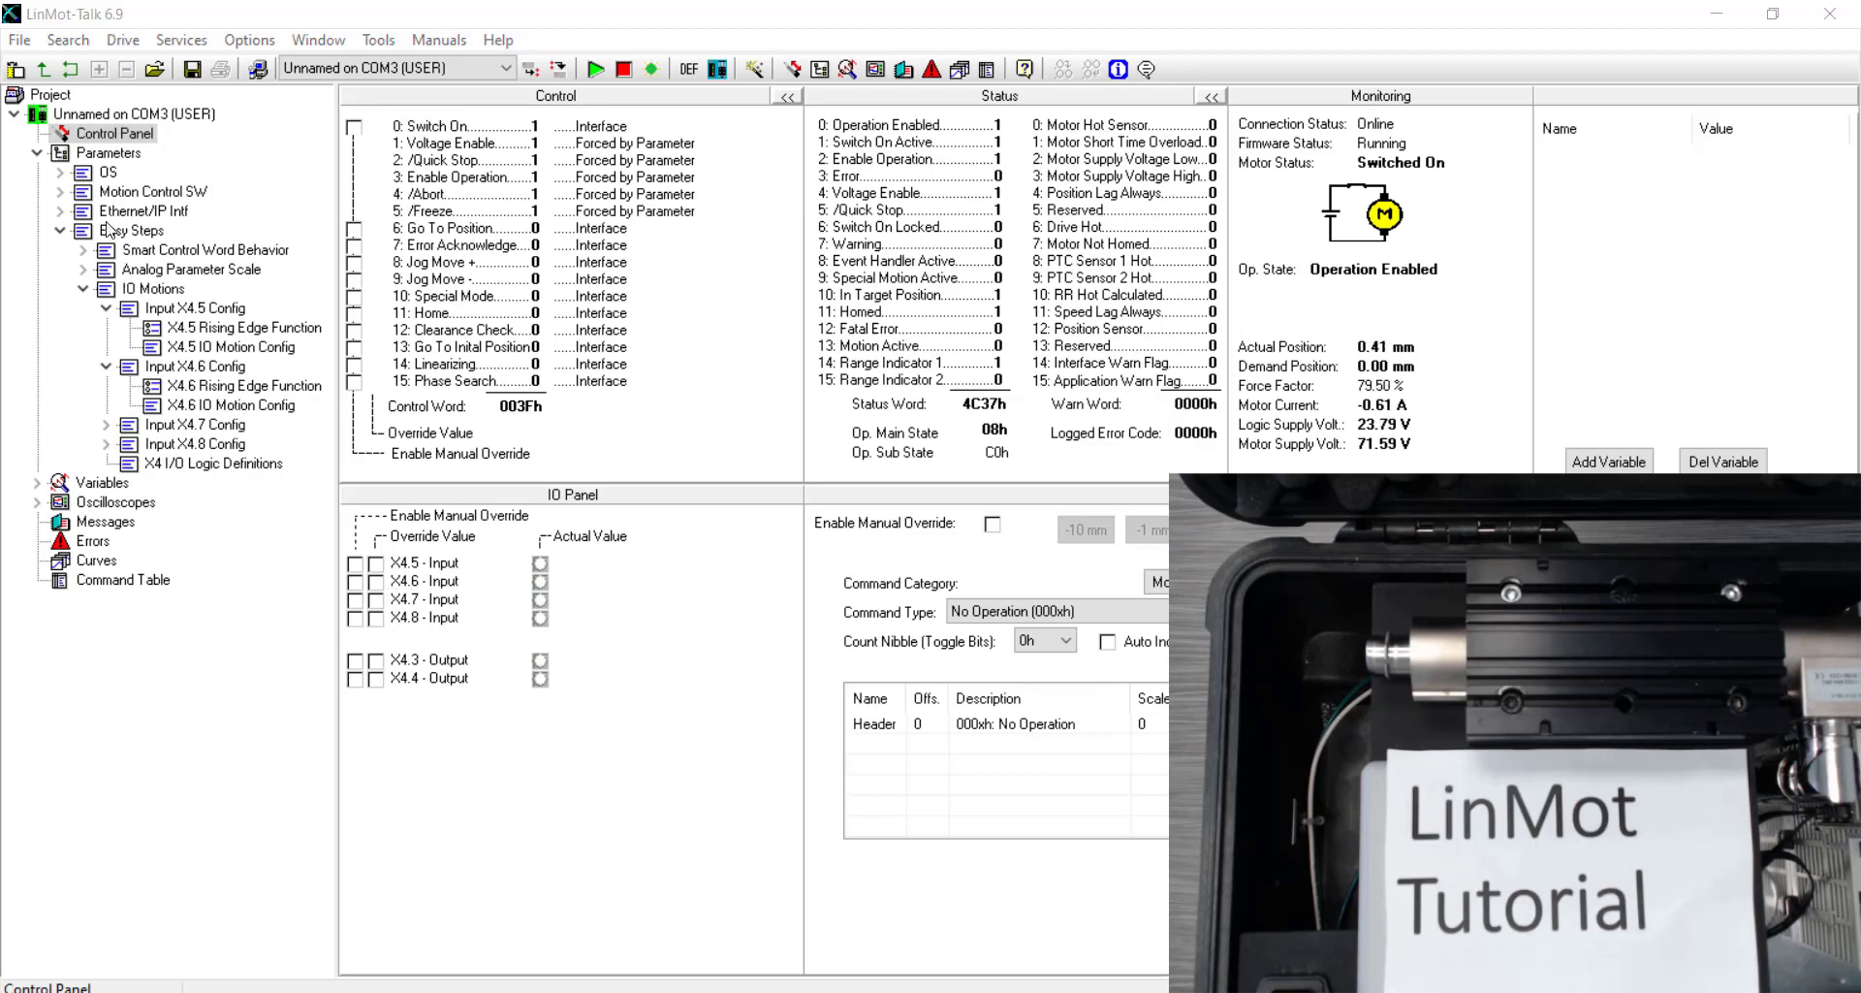
{"action": "left_click", "coordinate": [61, 192]}
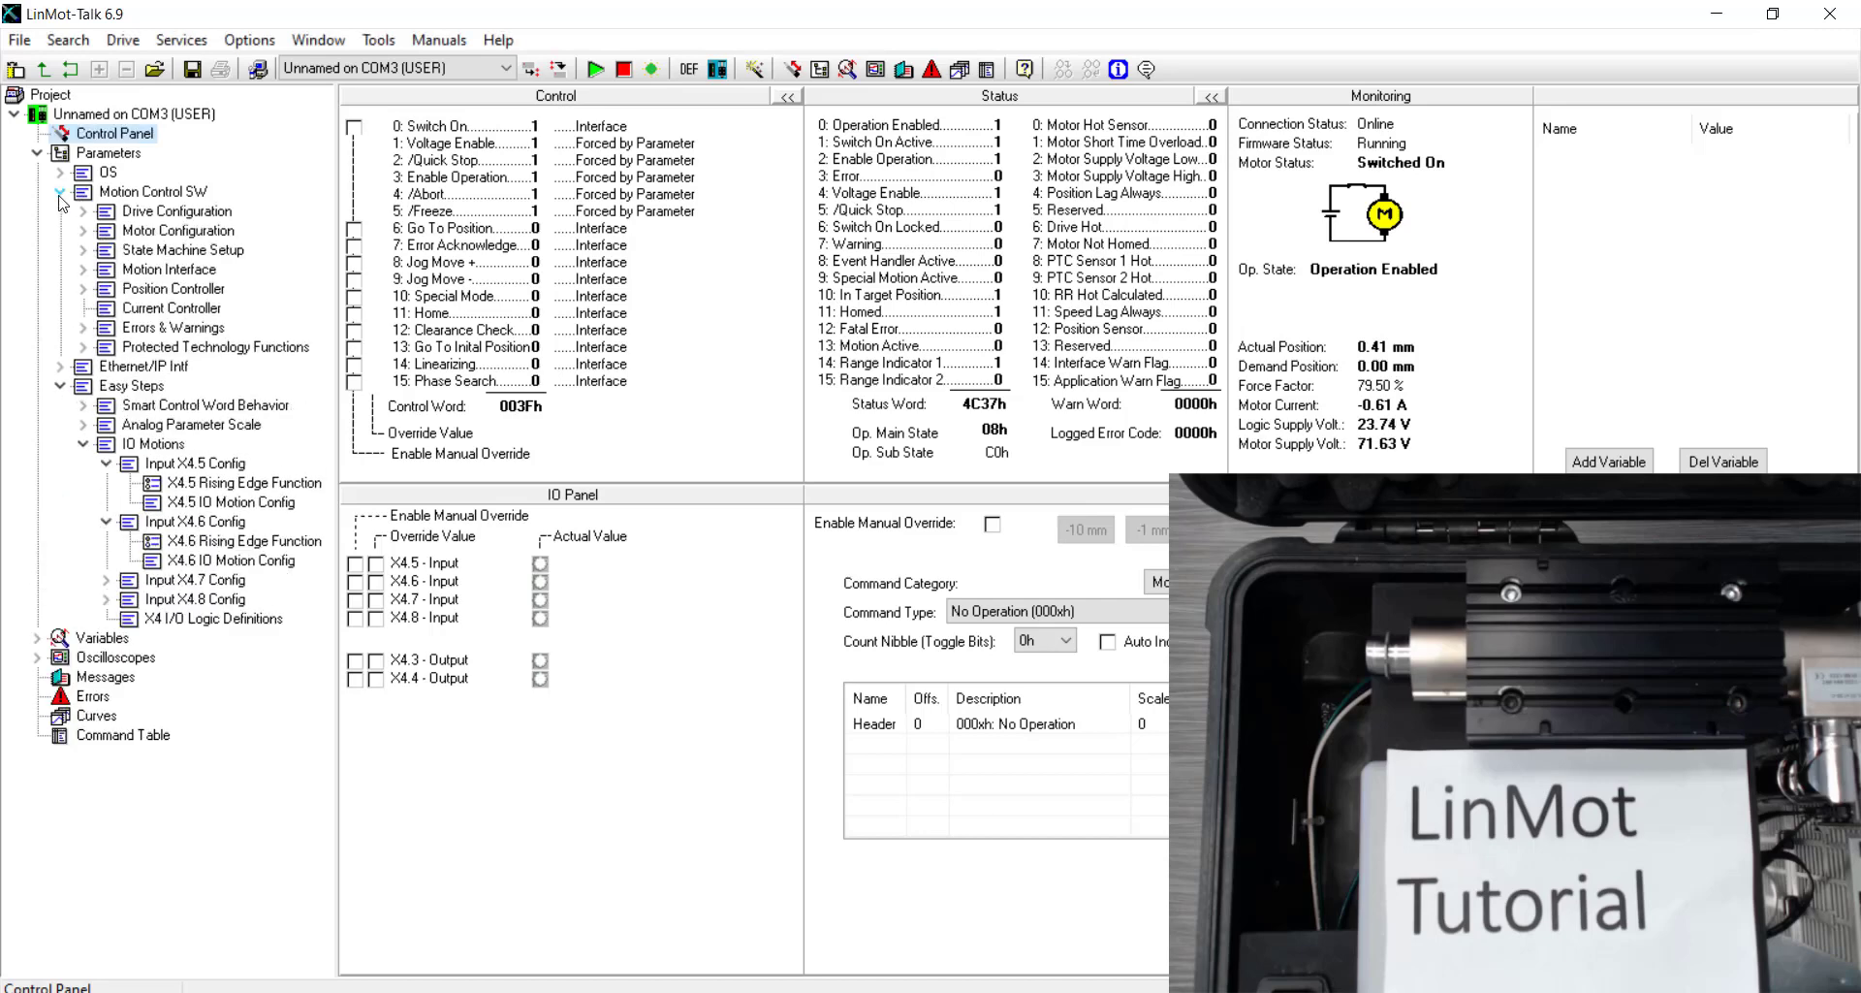
{"action": "left_click", "coordinate": [83, 212]}
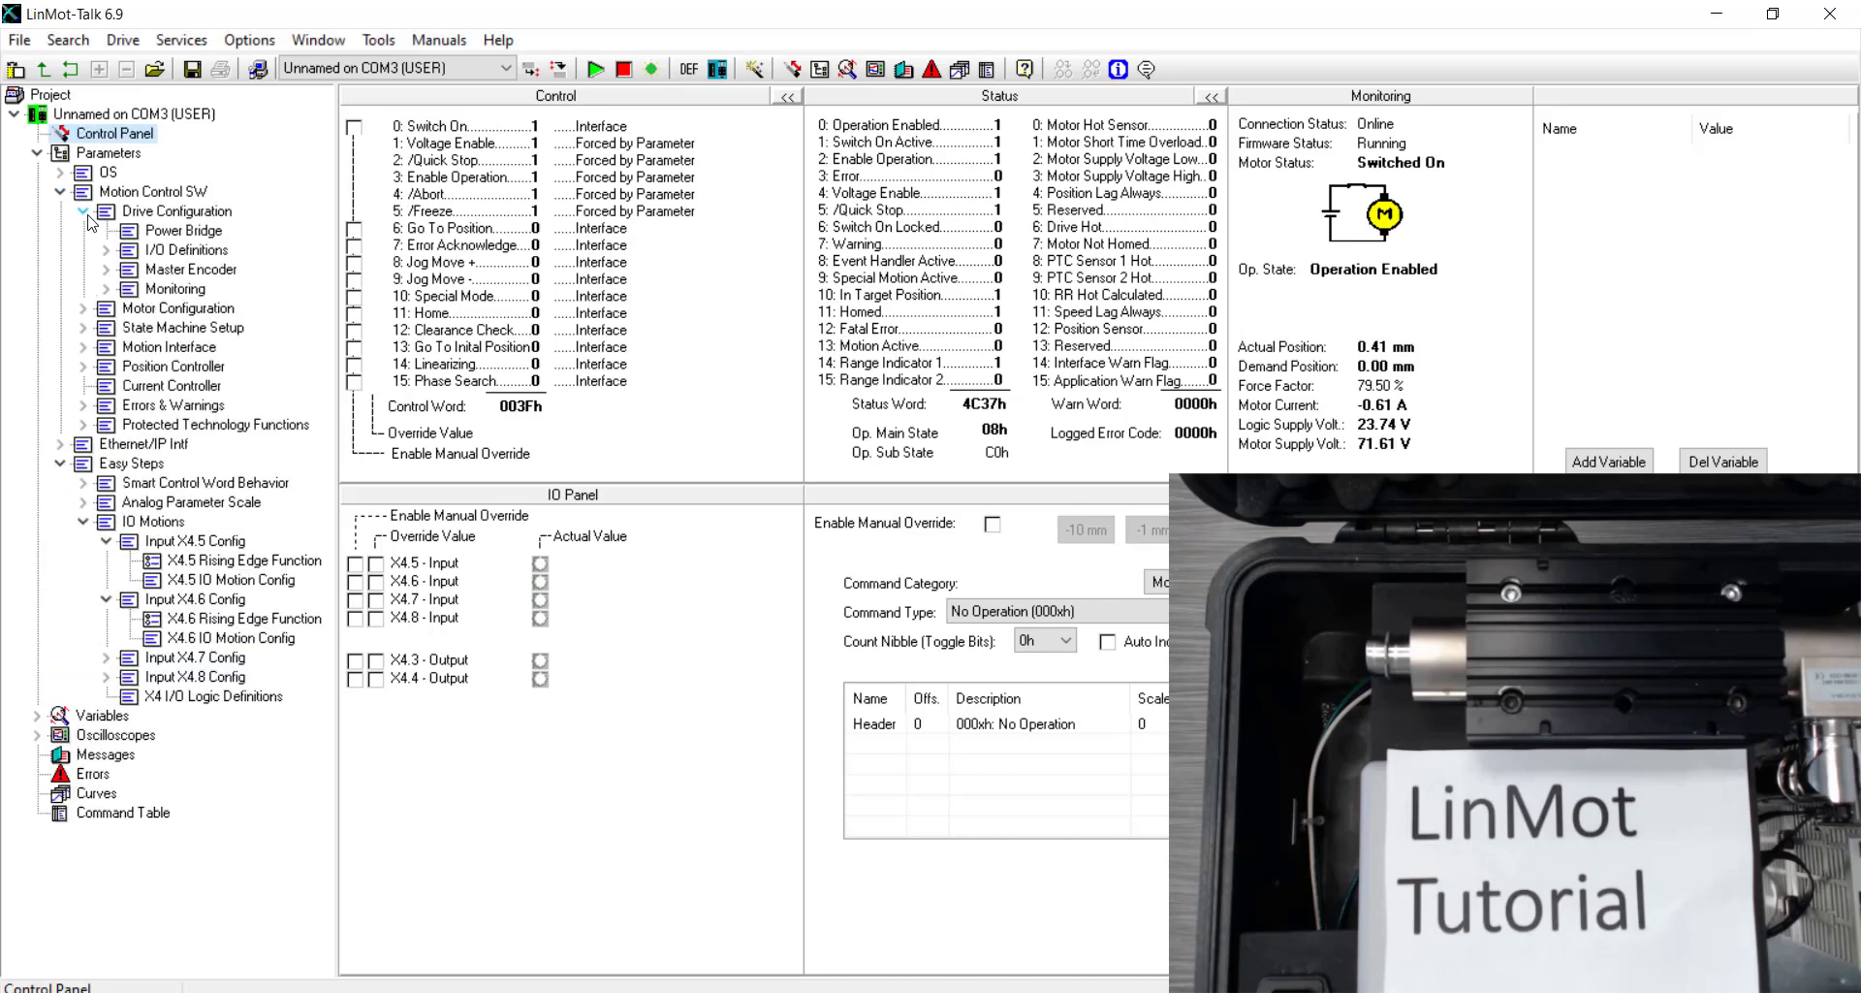
{"action": "left_click", "coordinate": [107, 251]}
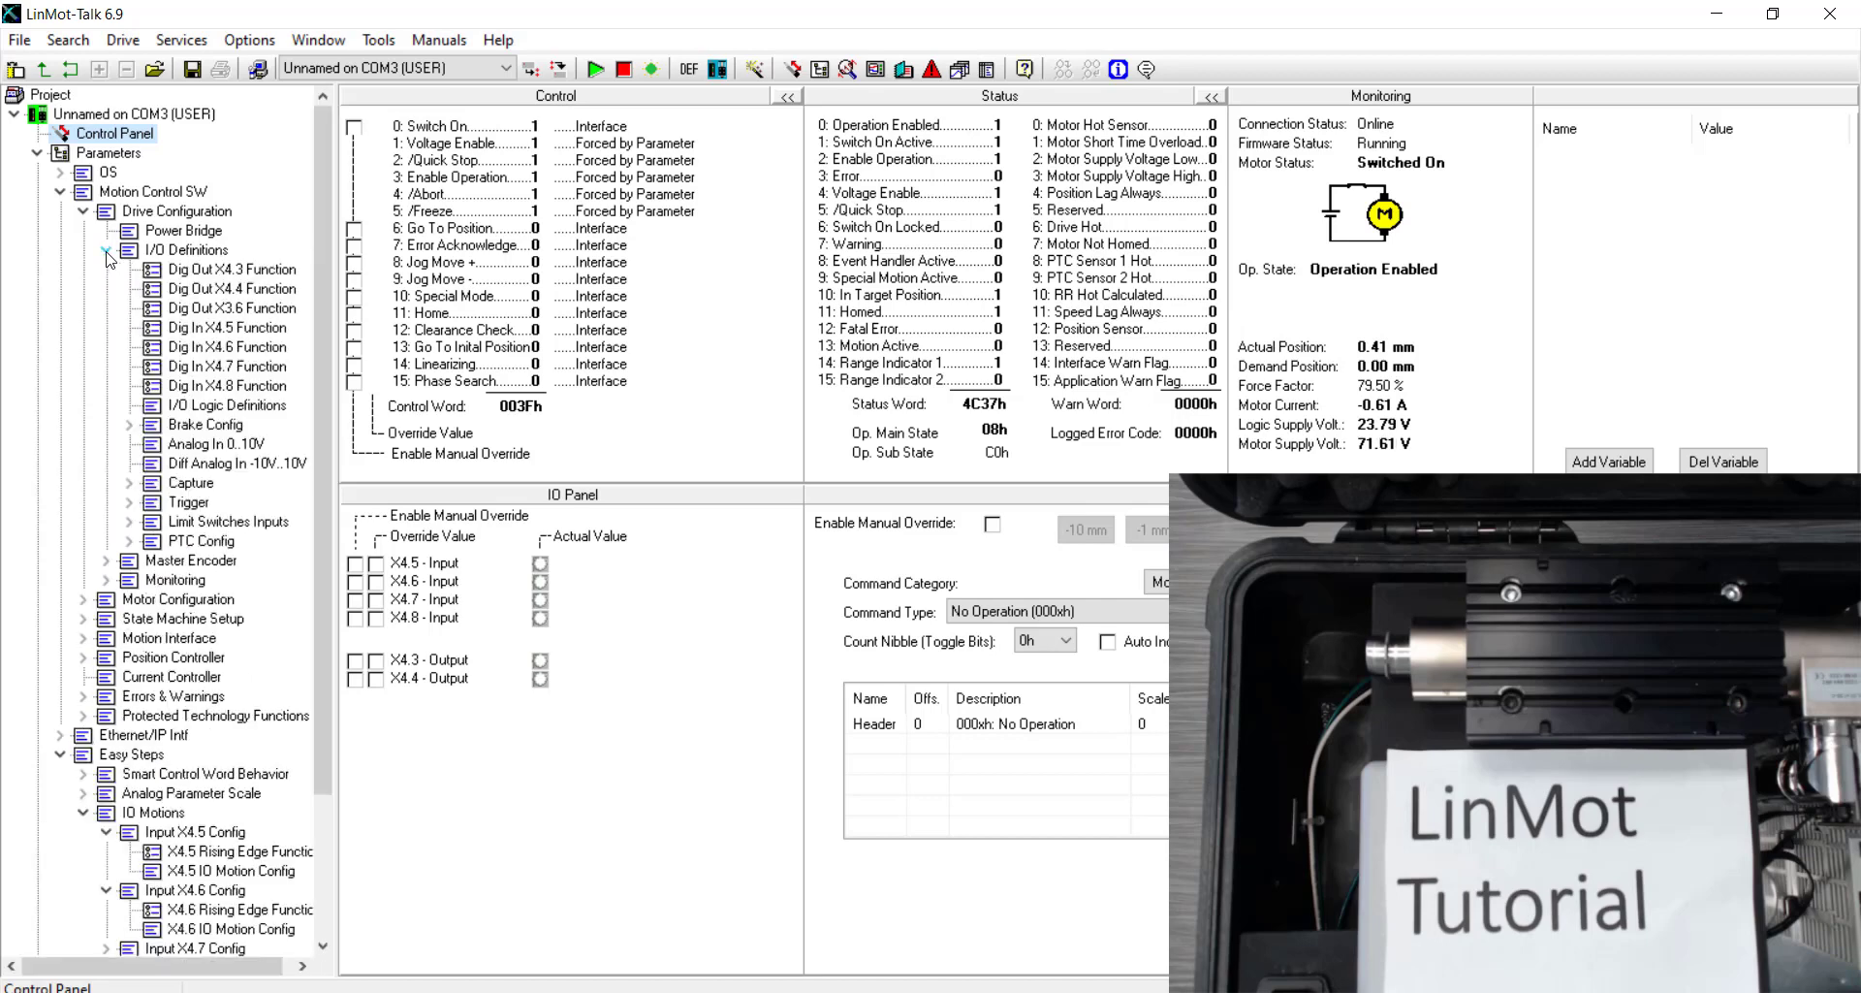
{"action": "left_click", "coordinate": [207, 332]}
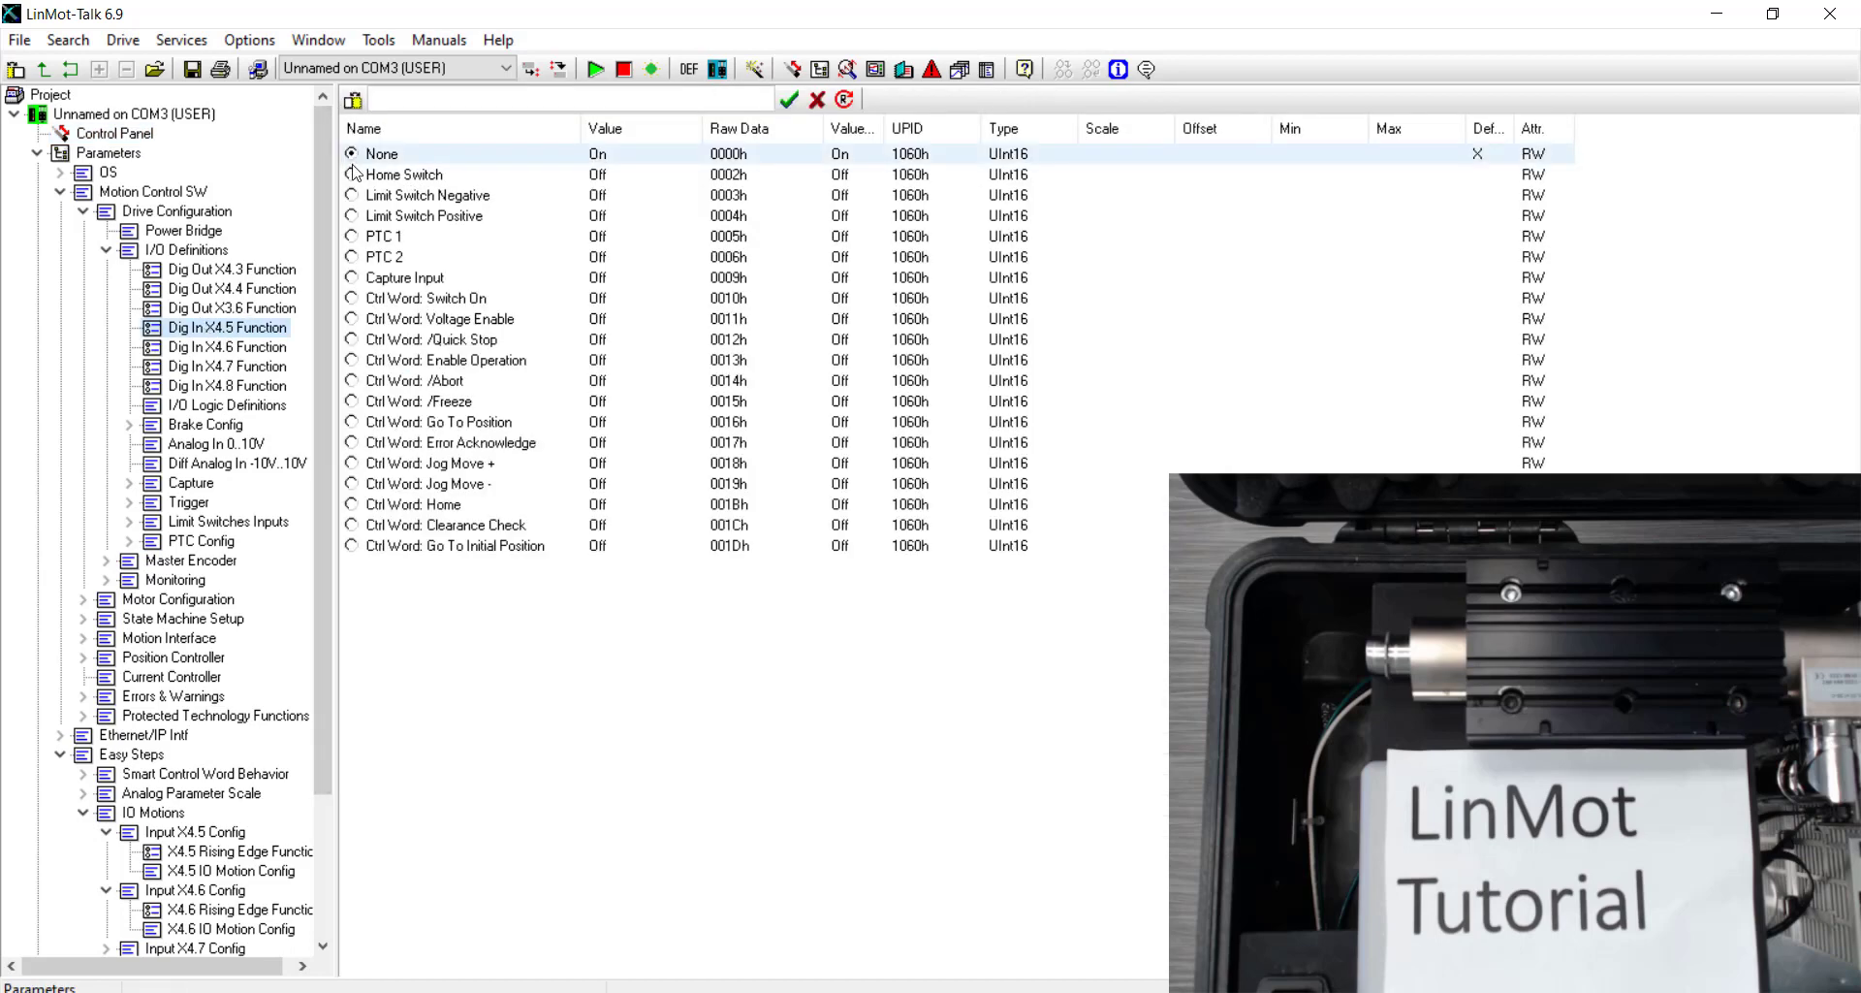
{"action": "left_click", "coordinate": [269, 351]}
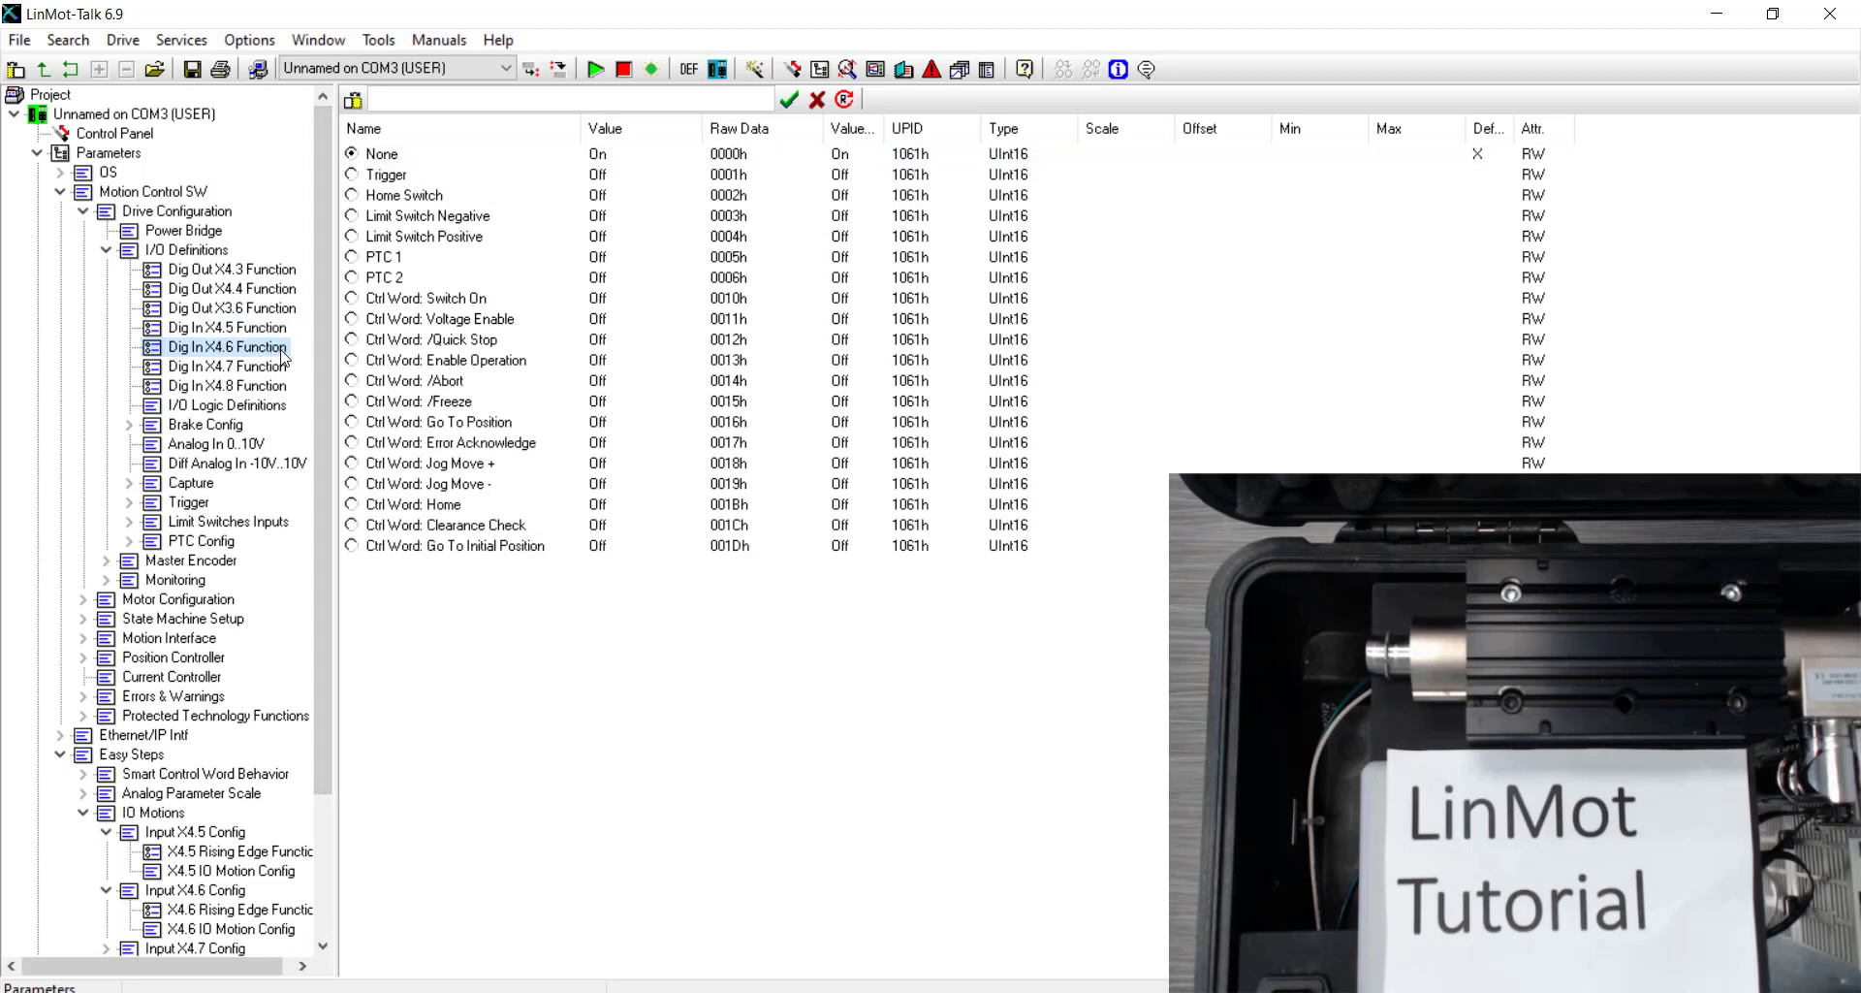